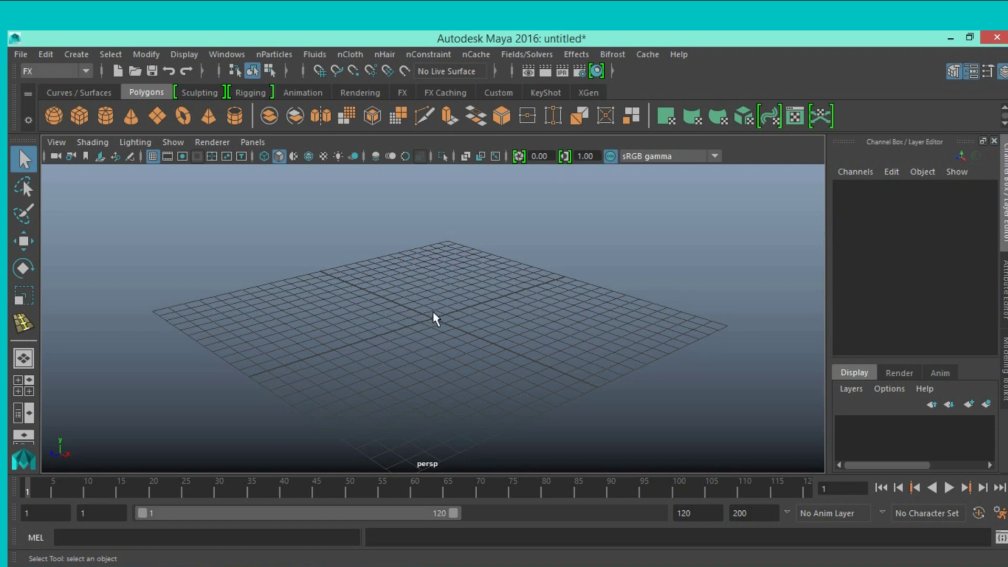
Step: Create a polygon plane at the origin and zoom in on it
alt+drag(434, 319, 461, 315)
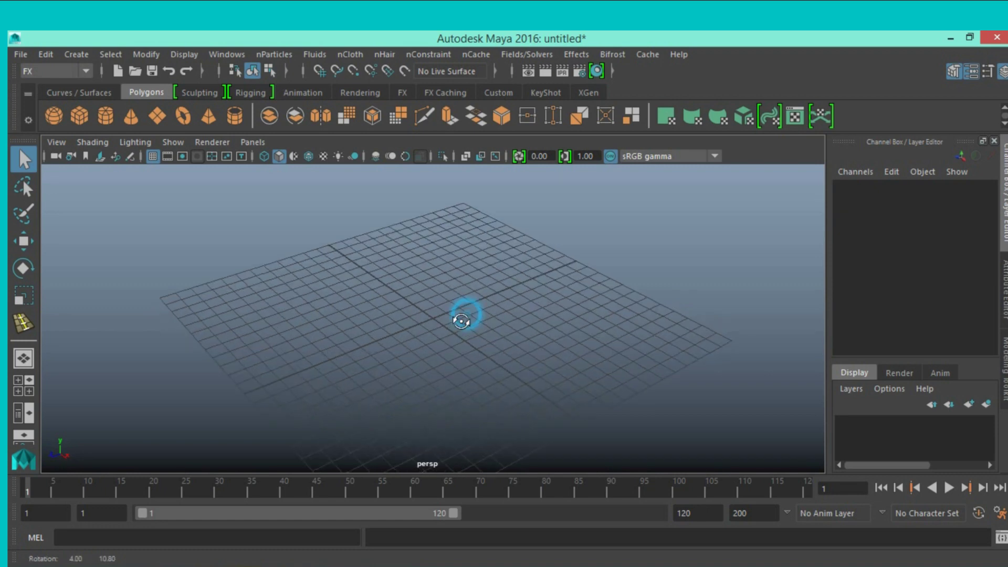
click(160, 118)
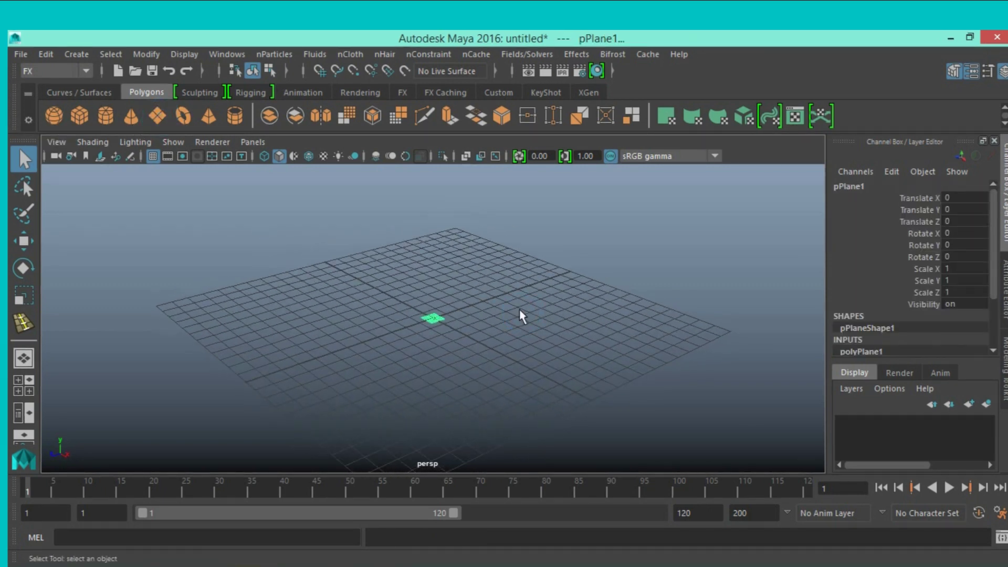
scroll(521, 315, up, 4)
alt+drag(540, 281, 733, 283)
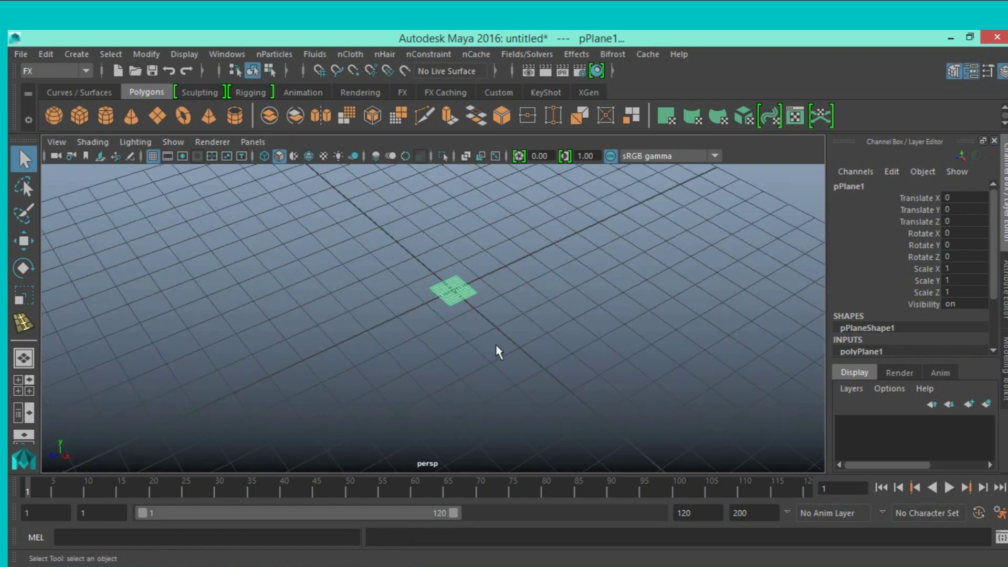
Step: Scale the plane uniformly to about 23.9 and select its Subdivisions Width and Height fields
click(24, 296)
mouse_move(292, 342)
alt+mouse_down()
mouse_move(514, 349)
mouse_move(505, 343)
alt+mouse_up()
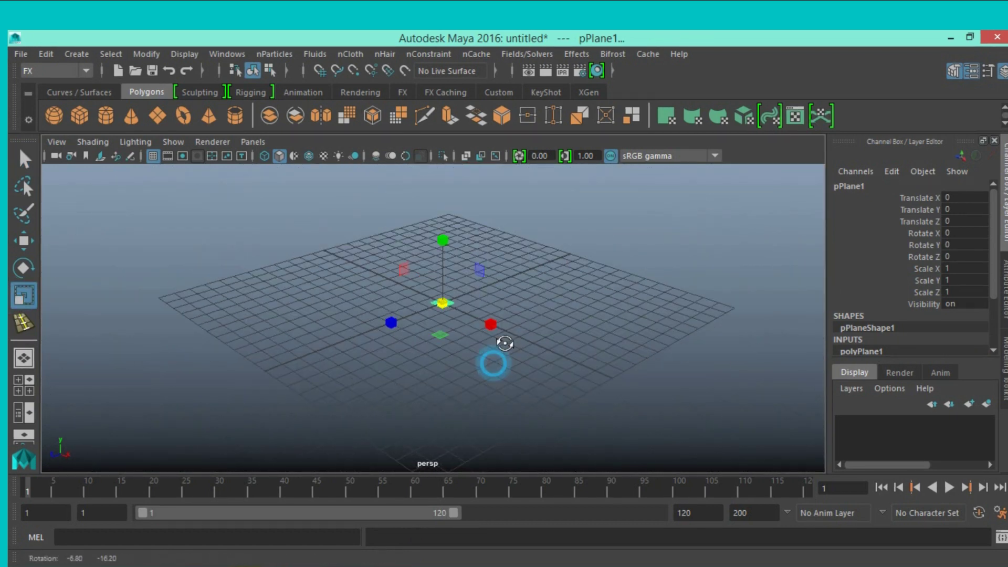
drag(443, 302, 643, 431)
drag(444, 301, 556, 367)
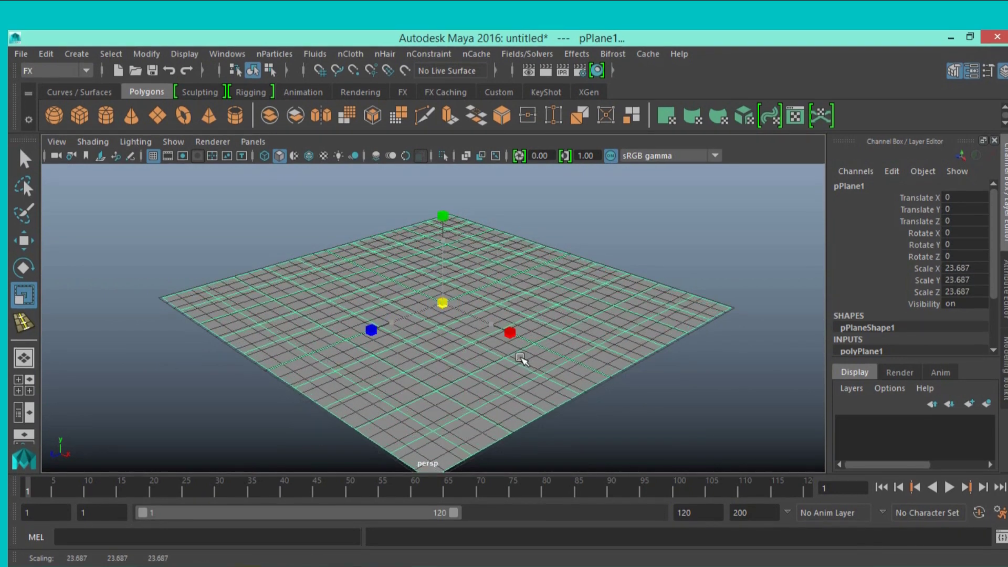
scroll(931, 305, down, 3)
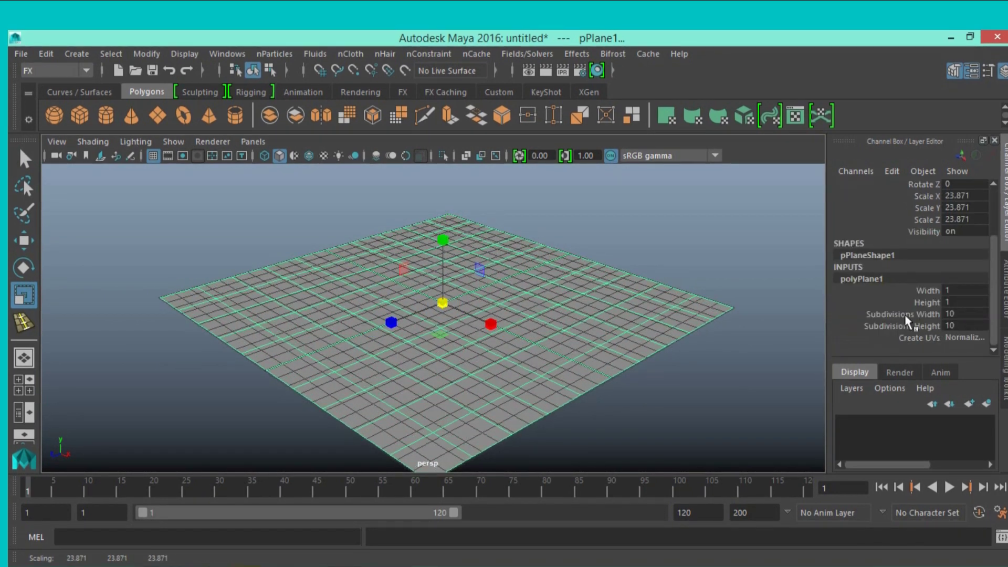
drag(947, 315, 953, 325)
text(60)
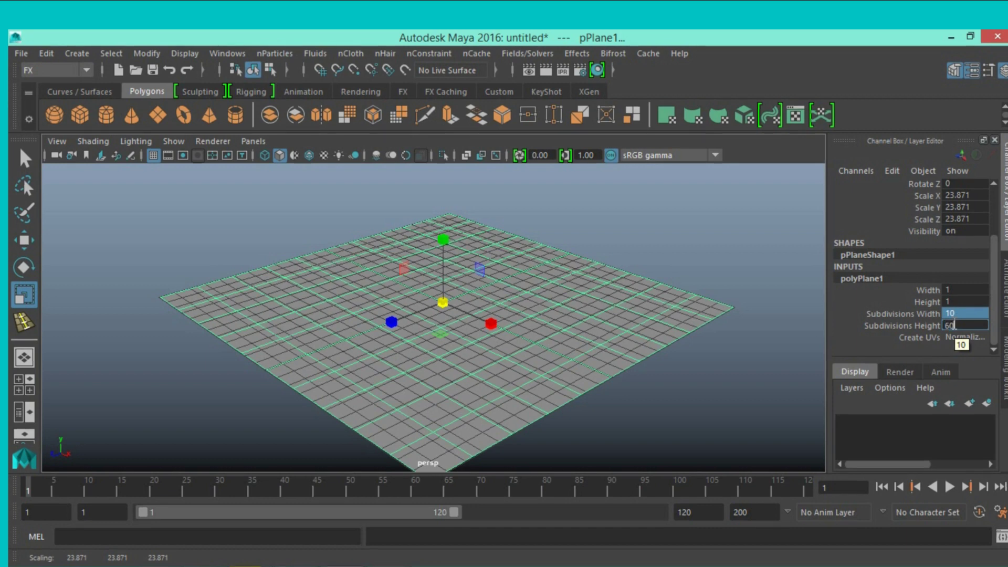
Step: Set the plane to 60 by 60 subdivisions and scale it uniformly to about 55
key(Return)
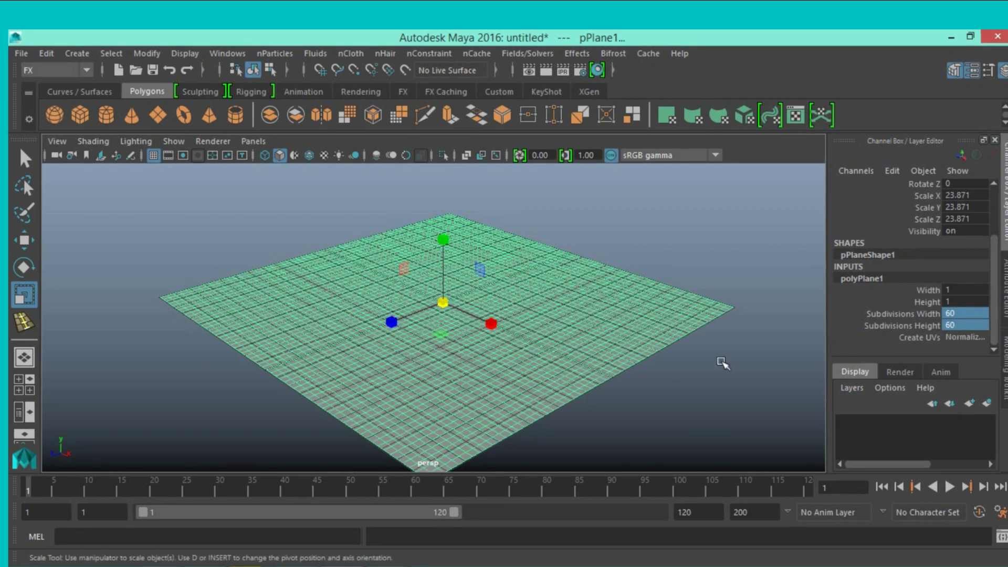
scroll(454, 316, down, 2)
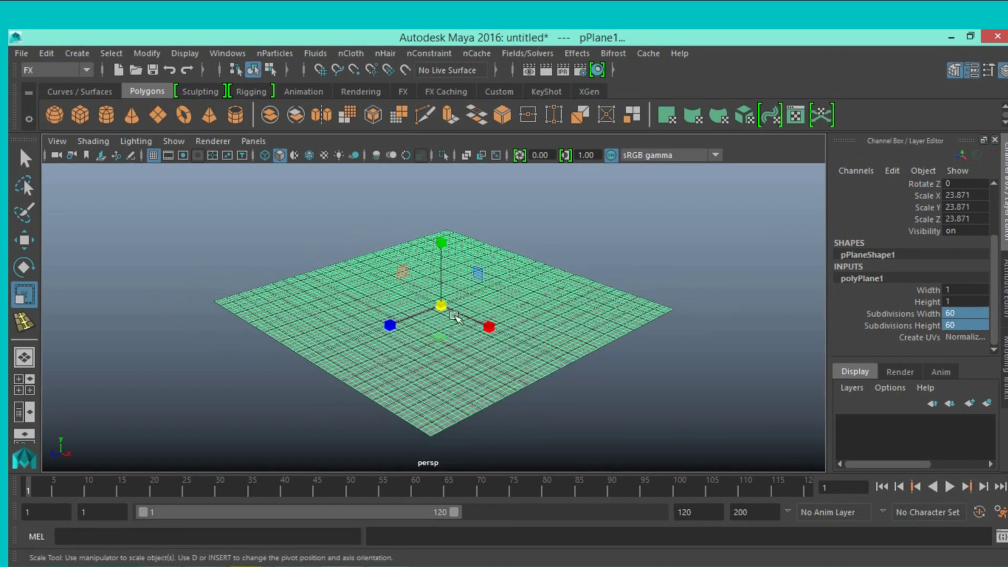
drag(446, 308, 521, 371)
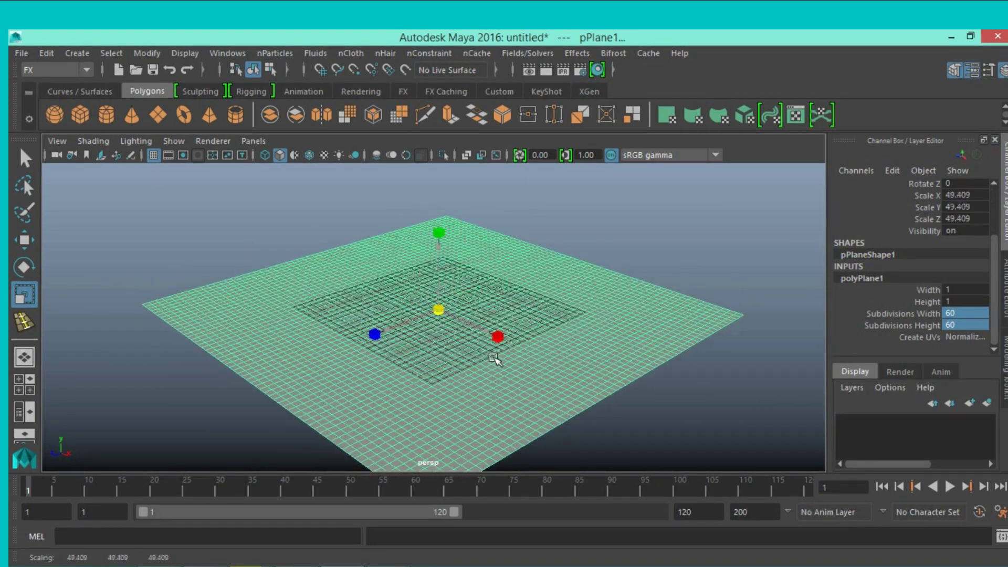
click(24, 157)
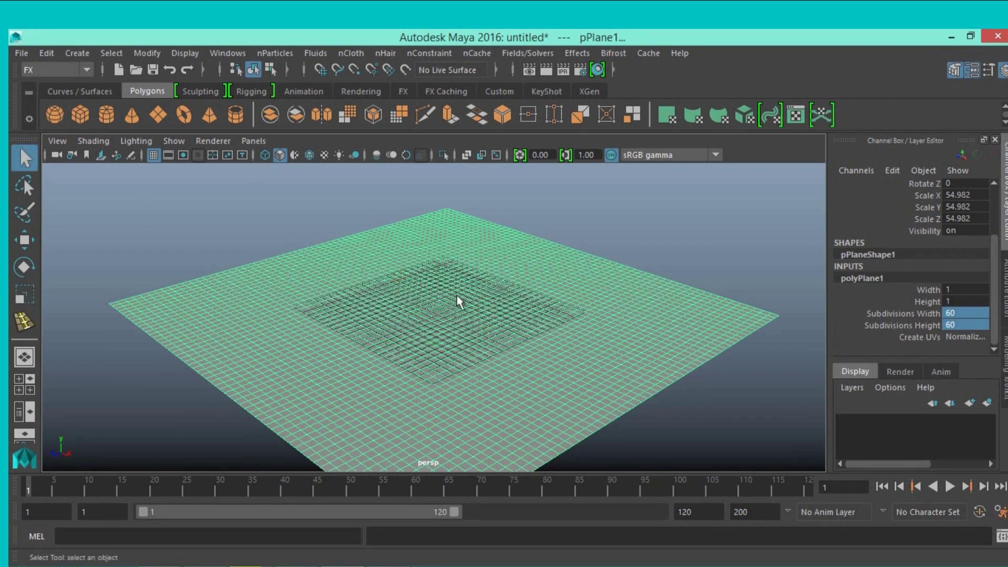
alt+drag(459, 301, 491, 308)
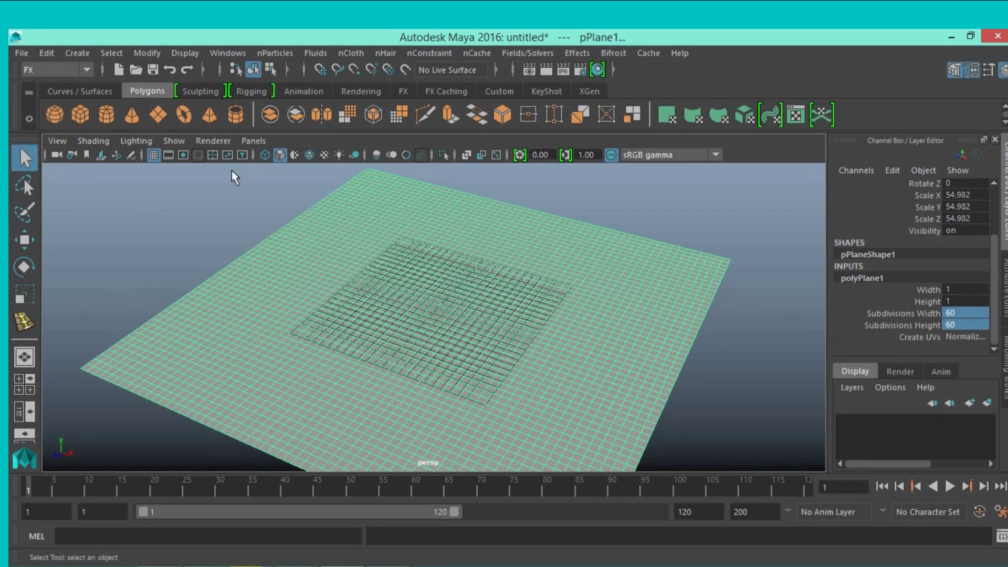
mouse_move(506, 270)
alt+mouse_down()
mouse_move(513, 293)
mouse_move(510, 285)
alt+mouse_up()
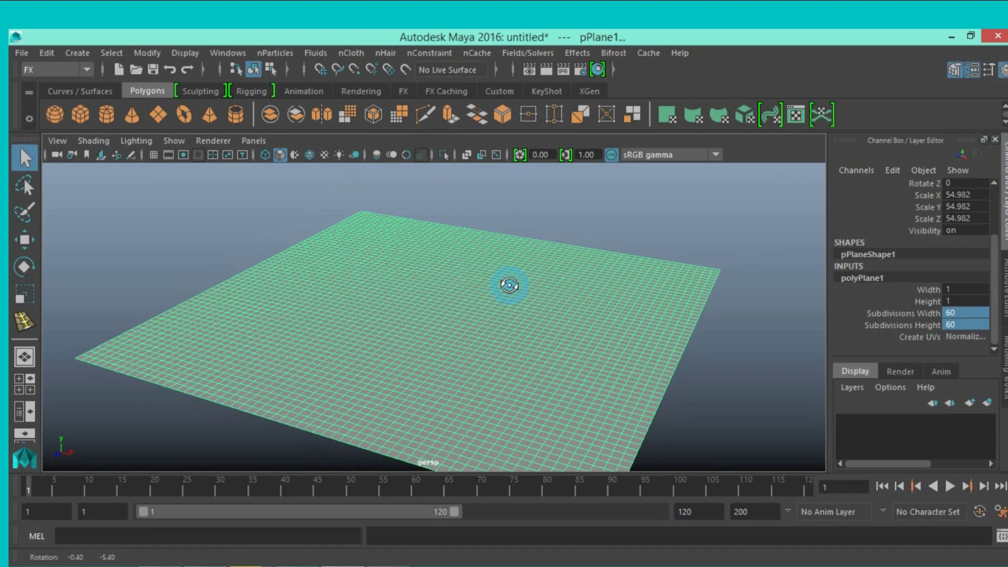
Step: In vertex mode, turn on Soft Select with a wide falloff and select 61 central vertices
click(954, 73)
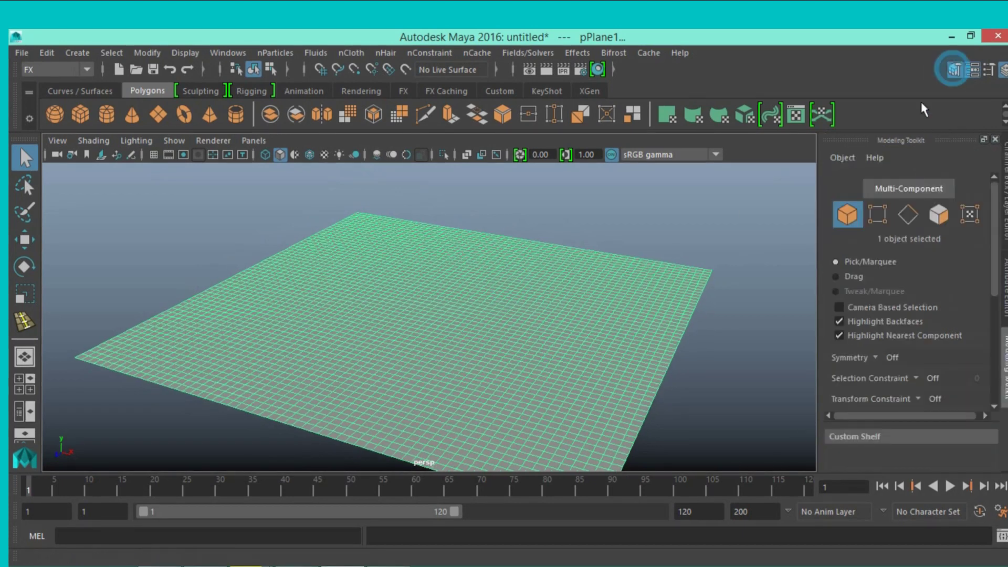
click(878, 214)
alt+drag(623, 287, 618, 284)
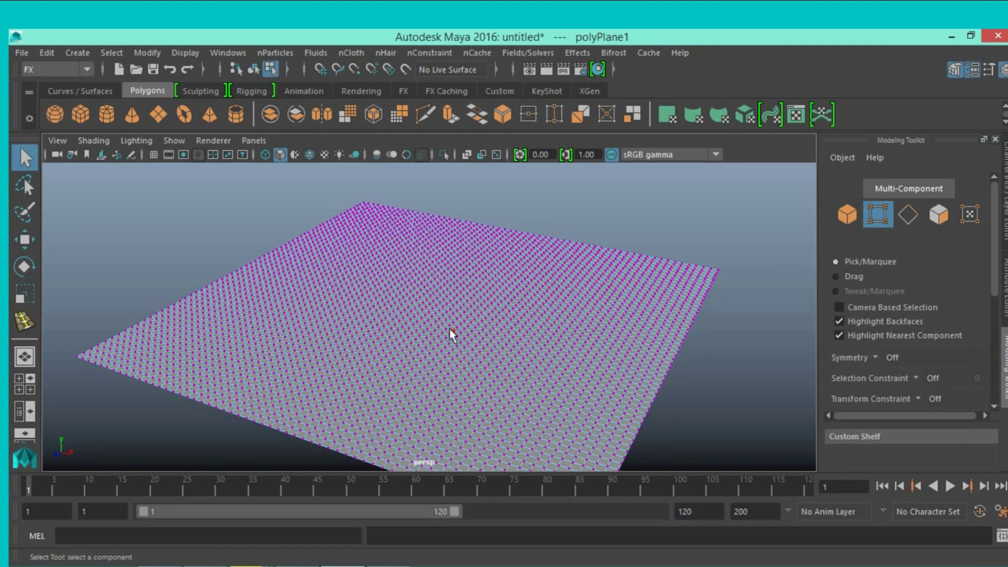
key(b)
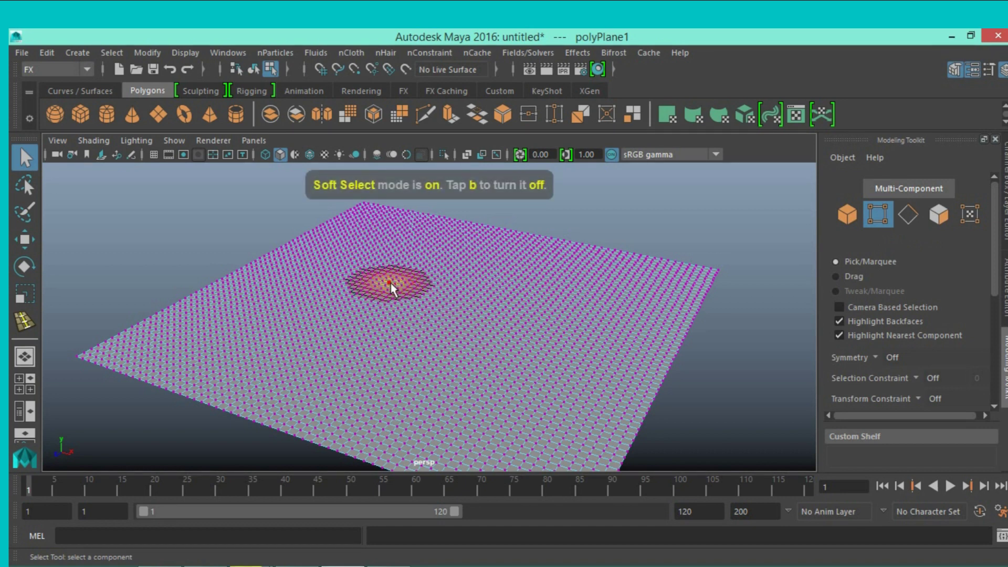
drag(391, 282, 444, 331)
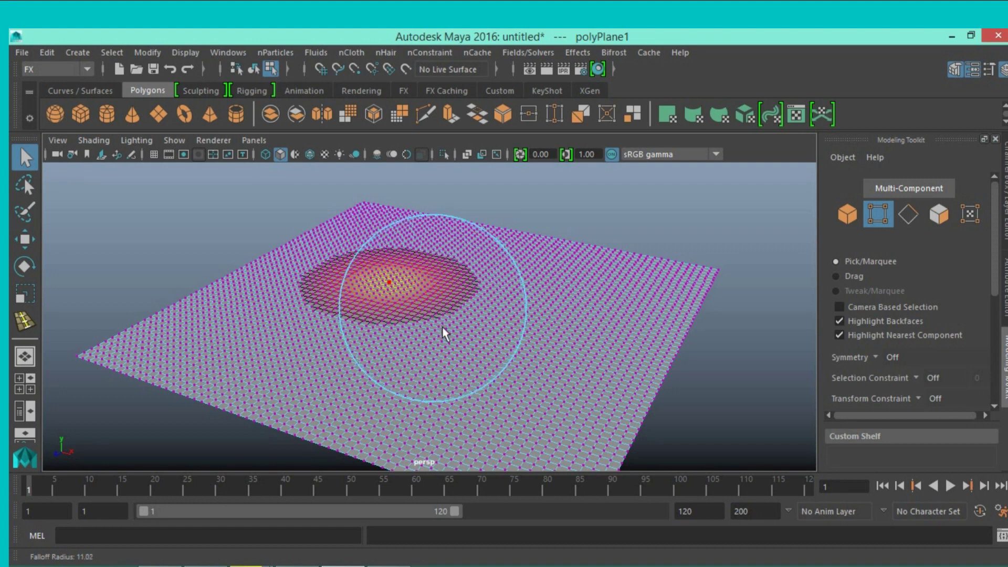
click(389, 279)
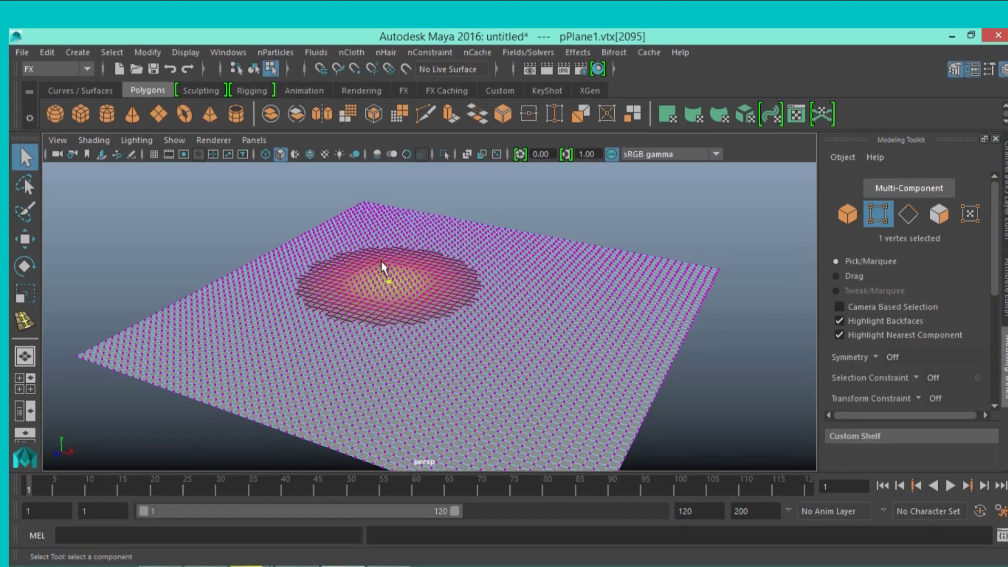
drag(415, 302, 417, 301)
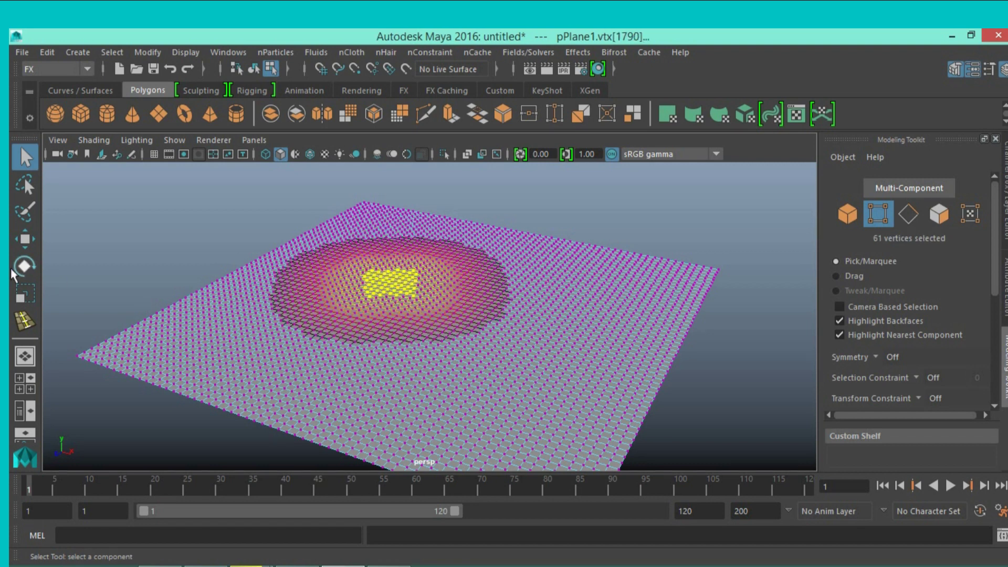
Step: Pull the central vertex patch up into a dome with a taller bump on top
key(w)
drag(394, 224, 397, 185)
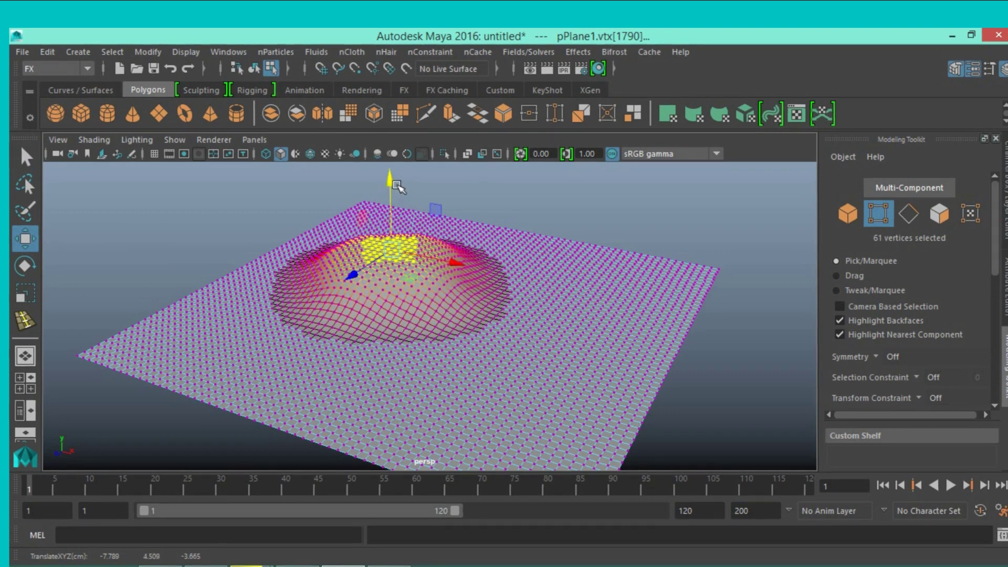
click(322, 265)
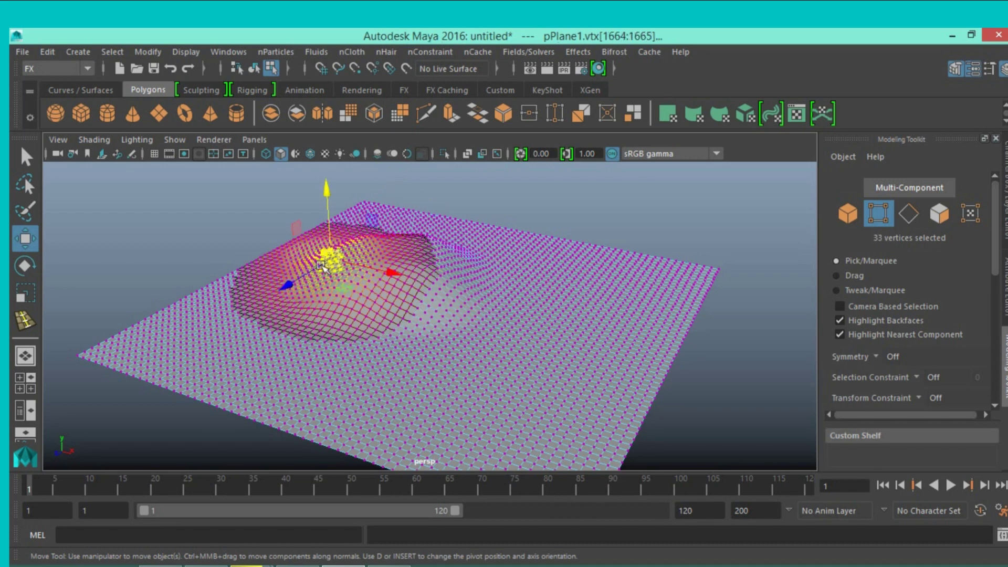
drag(326, 194, 321, 157)
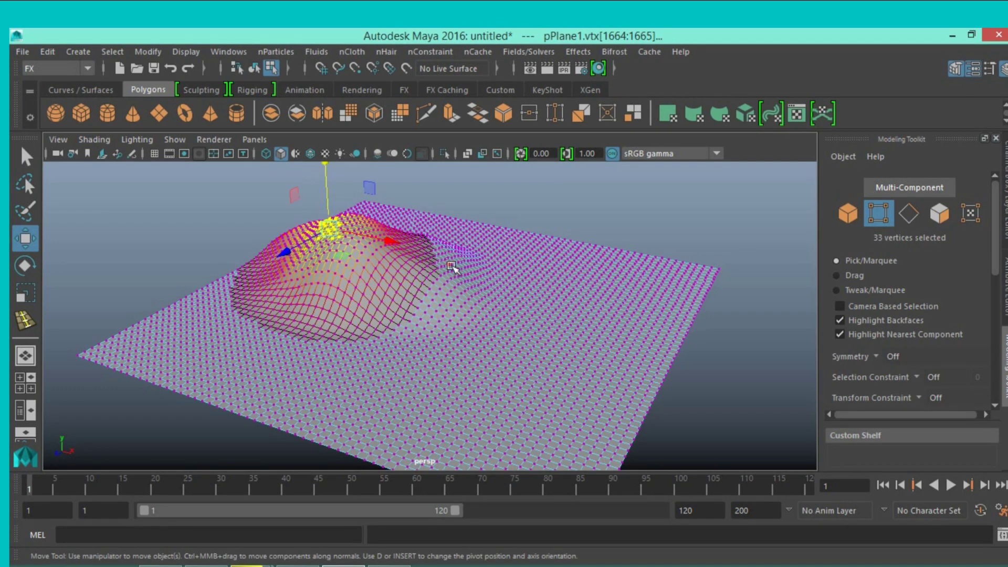
Step: Shape a second 61-vertex patch on the far side into another hill at Y 6.683
mouse_move(458, 263)
alt+mouse_down()
mouse_move(388, 293)
mouse_move(462, 273)
alt+mouse_up()
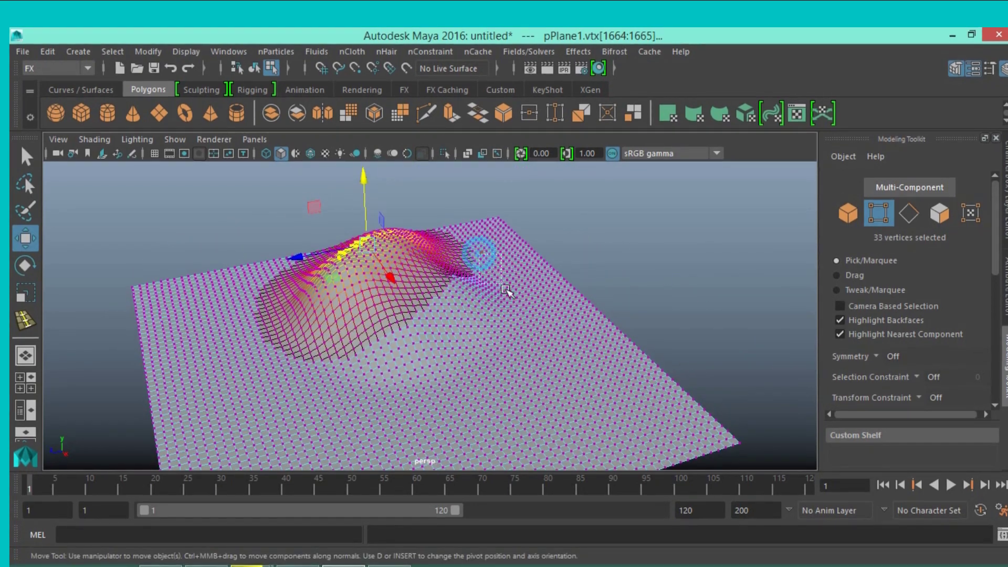
drag(439, 226, 510, 285)
drag(491, 205, 499, 167)
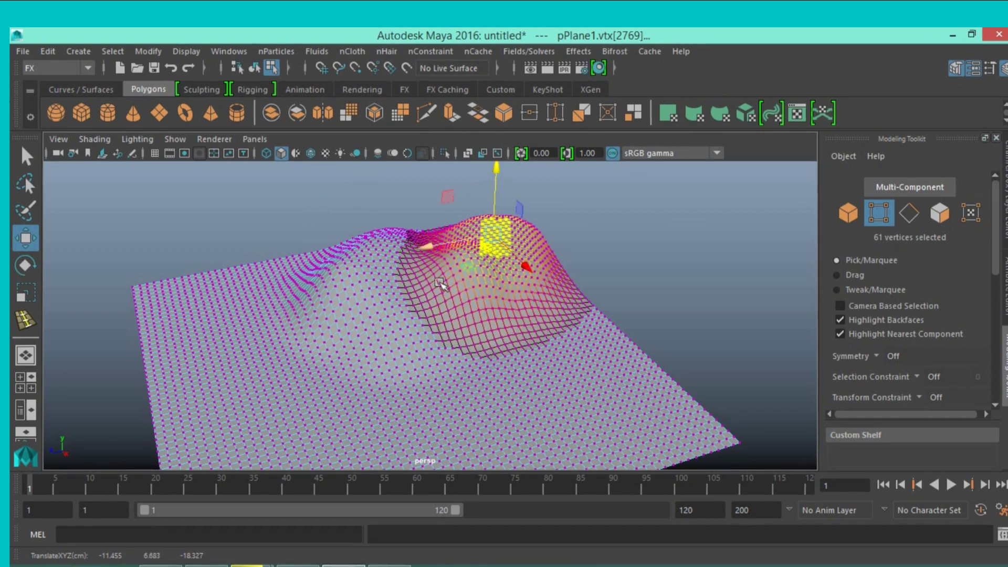
mouse_move(441, 285)
alt+mouse_down()
mouse_move(540, 276)
mouse_move(522, 304)
alt+mouse_up()
scroll(540, 277, down, 5)
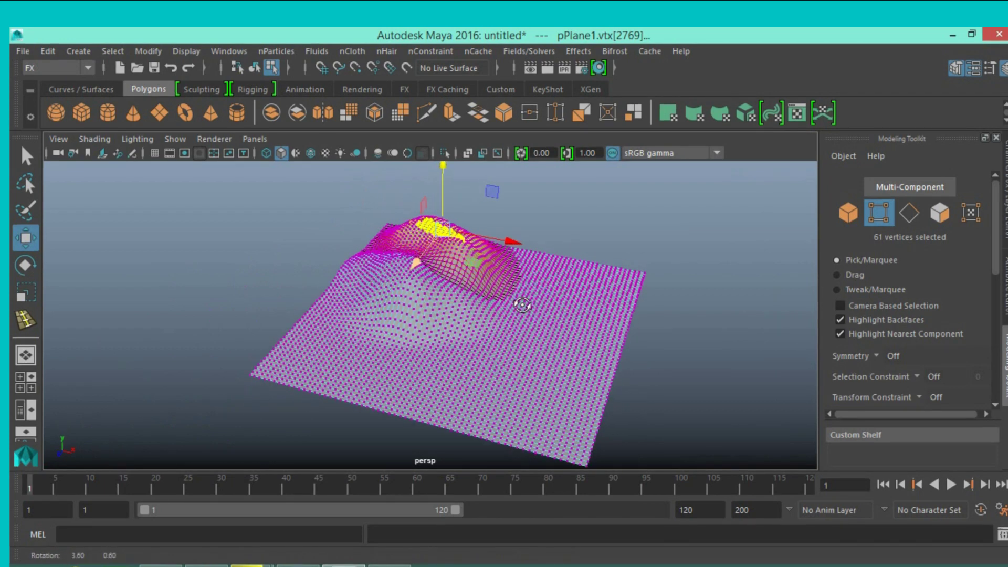
Step: Reshape a small front-left vertex patch and raise a peak at the plane's right edge
click(326, 342)
middle_drag(327, 342, 326, 337)
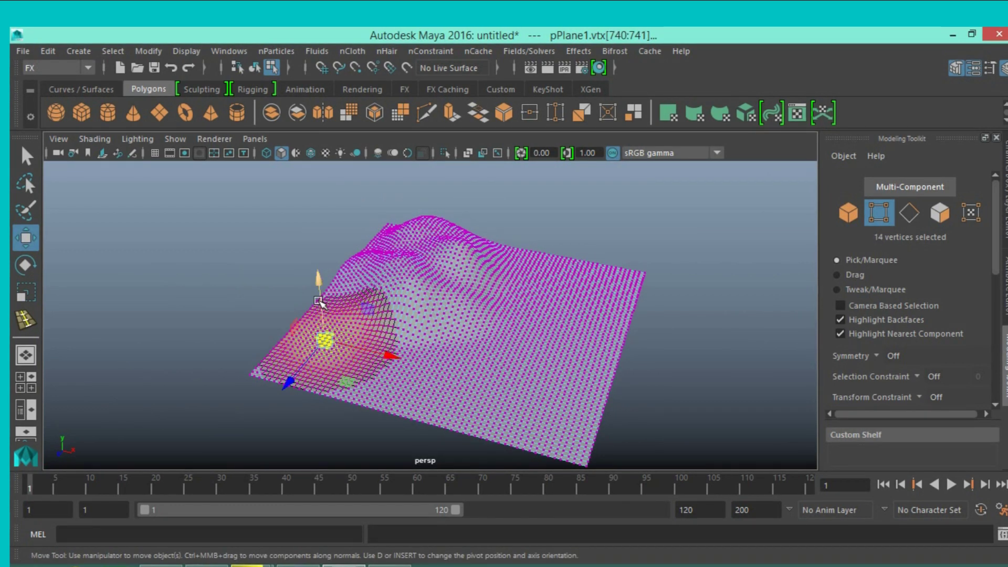
drag(319, 303, 319, 281)
mouse_move(404, 315)
alt+mouse_down()
mouse_move(526, 317)
mouse_move(491, 328)
alt+mouse_up()
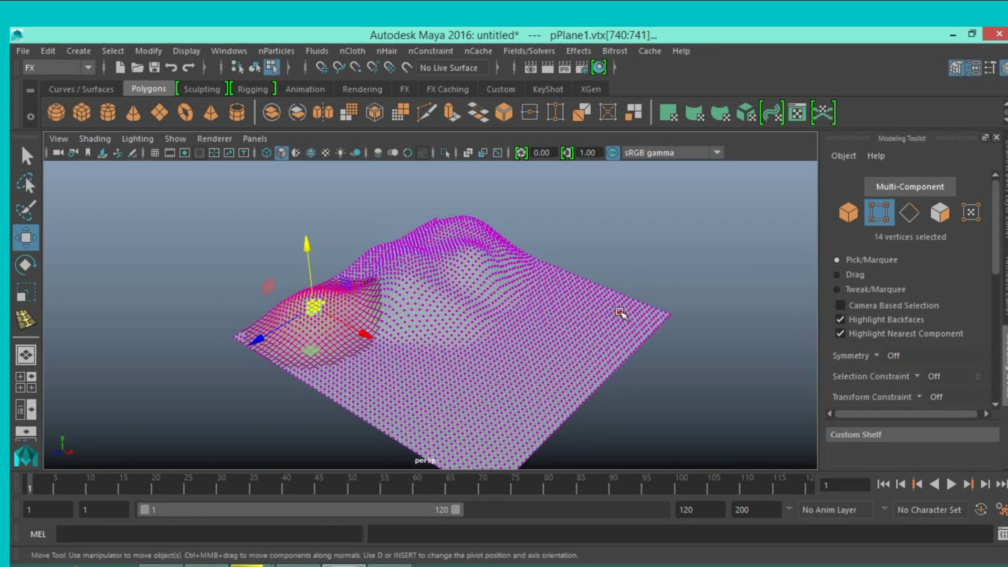
drag(620, 325, 629, 303)
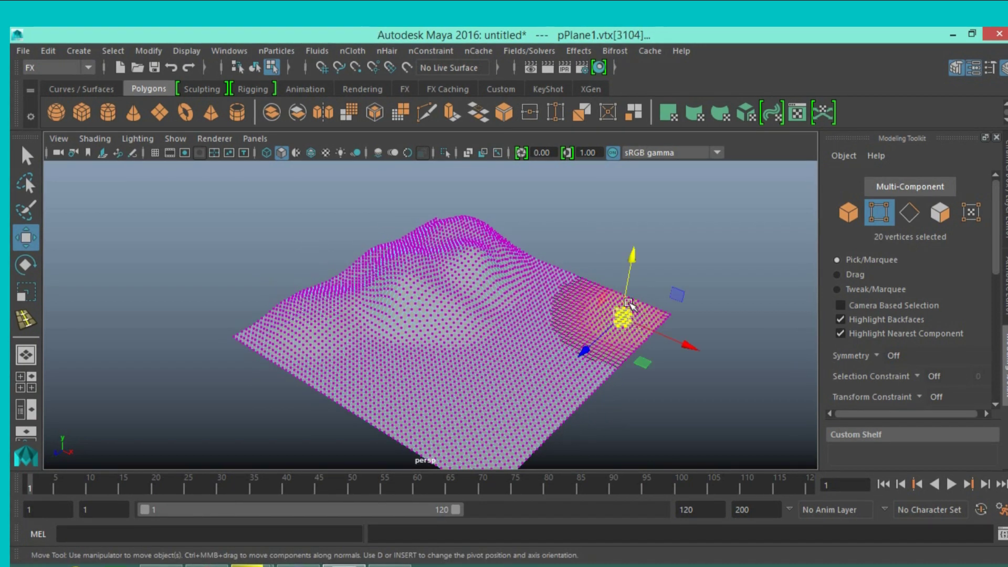
mouse_move(628, 261)
mouse_down()
mouse_move(628, 241)
mouse_move(600, 292)
mouse_up()
Step: Lower the central hill, shrinking the soft-selection falloff for a finer adjustment
scroll(517, 304, up, 3)
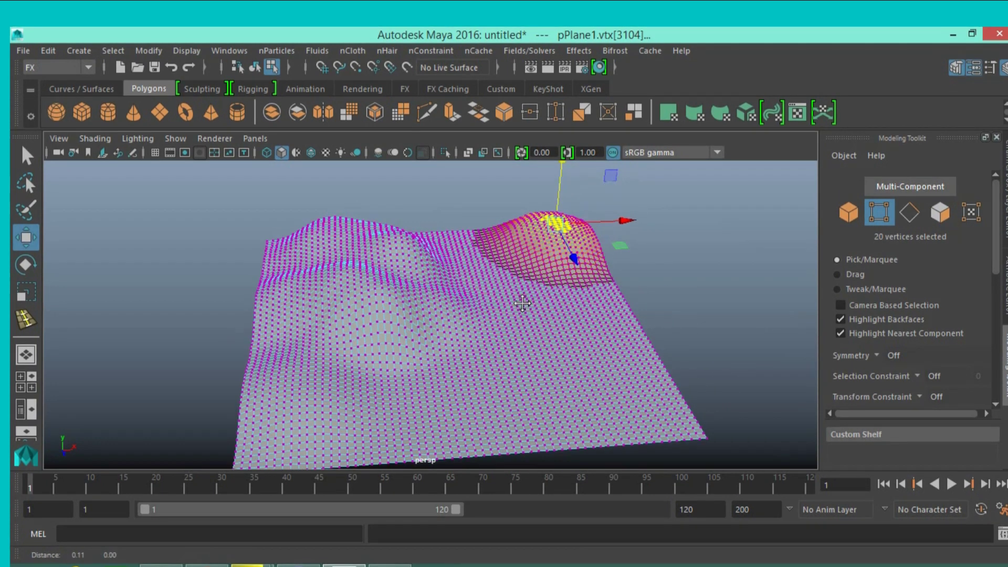
scroll(503, 308, up, 3)
scroll(502, 307, down, 3)
scroll(522, 267, up, 3)
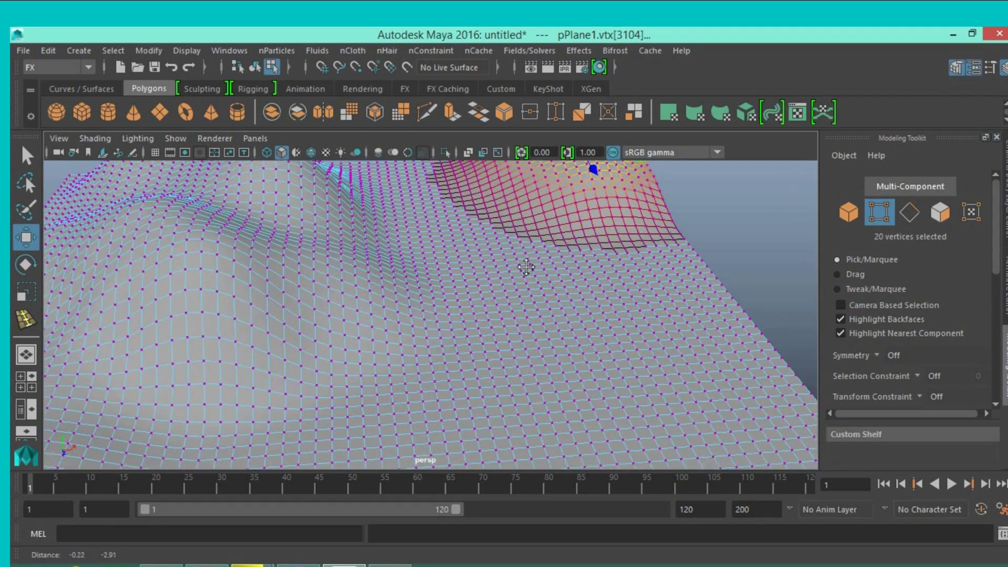
scroll(542, 270, down, 5)
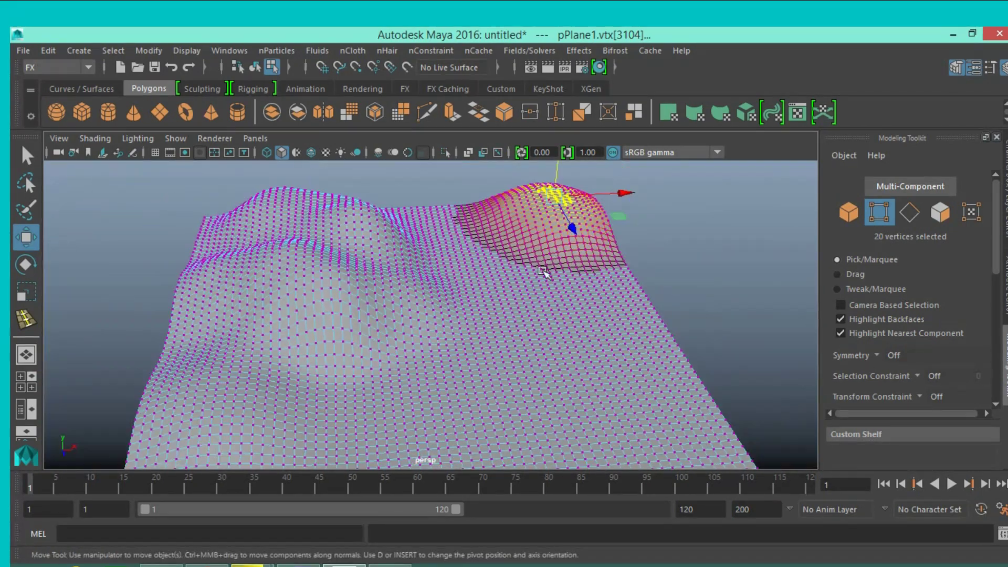
alt+drag(542, 271, 522, 278)
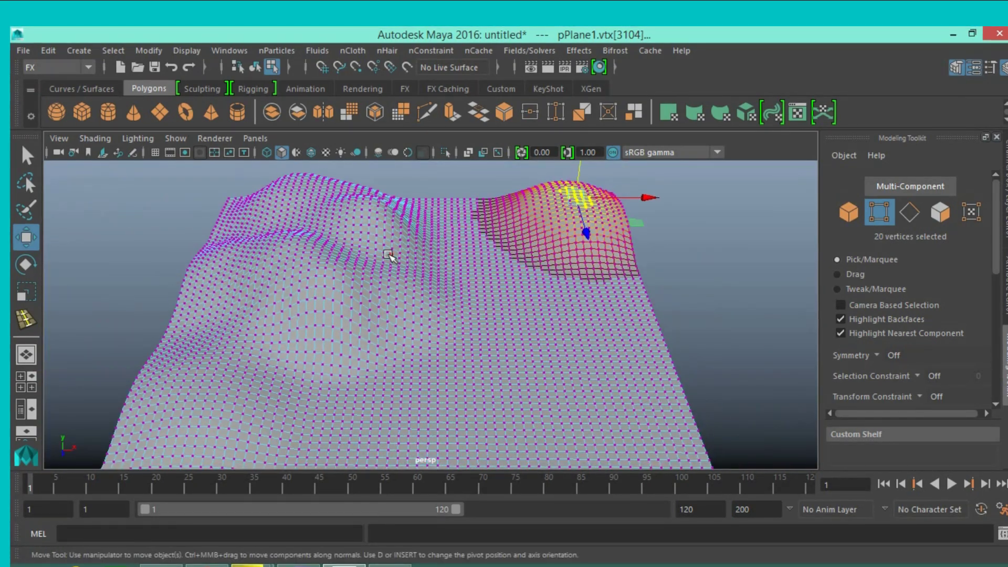
drag(420, 313, 426, 290)
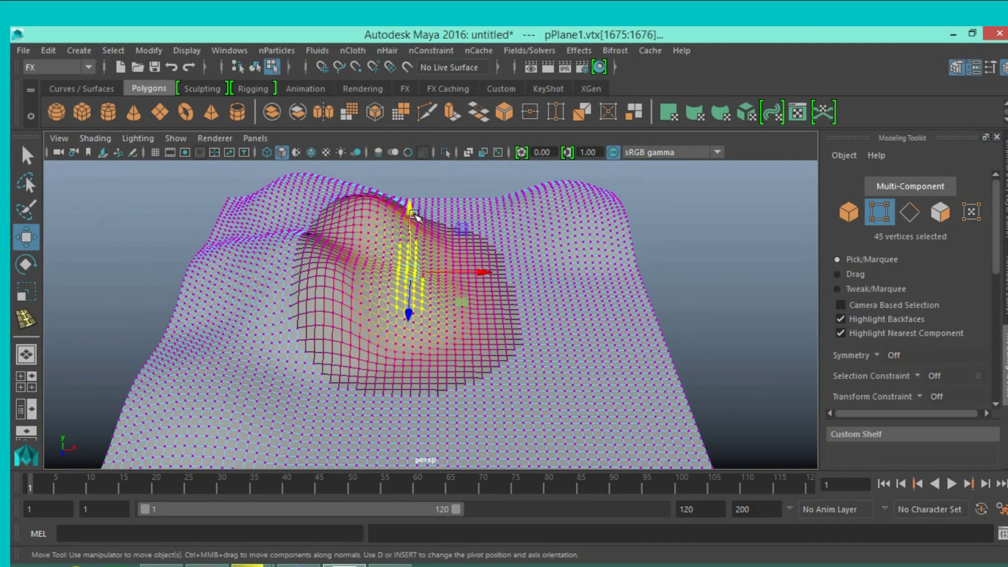
drag(415, 215, 414, 245)
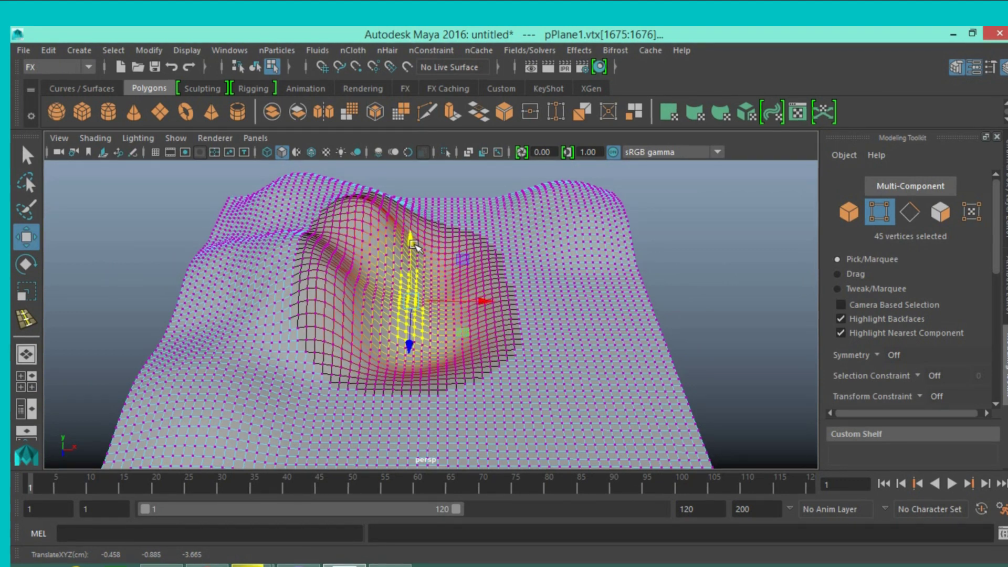
drag(434, 296, 399, 285)
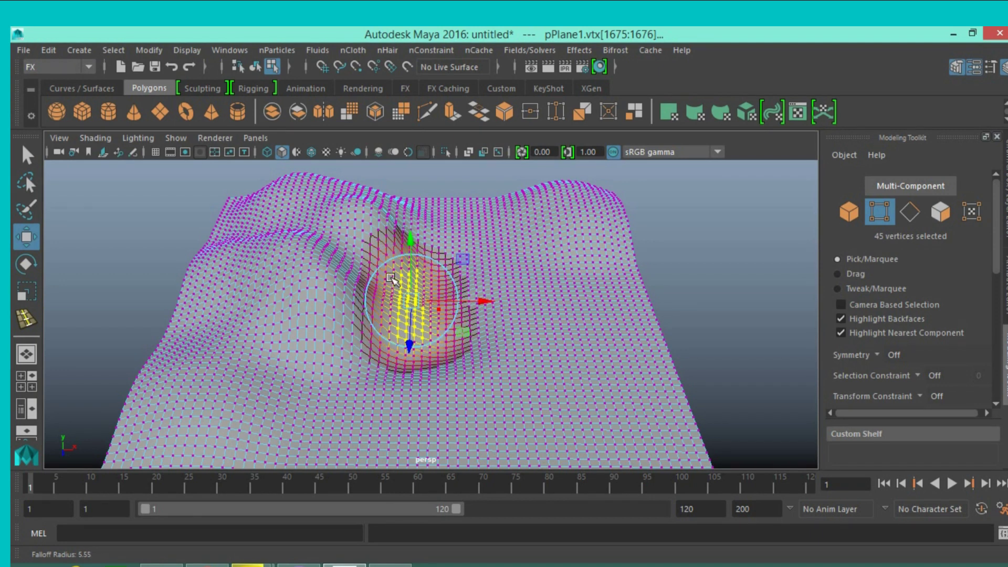
drag(414, 243, 414, 246)
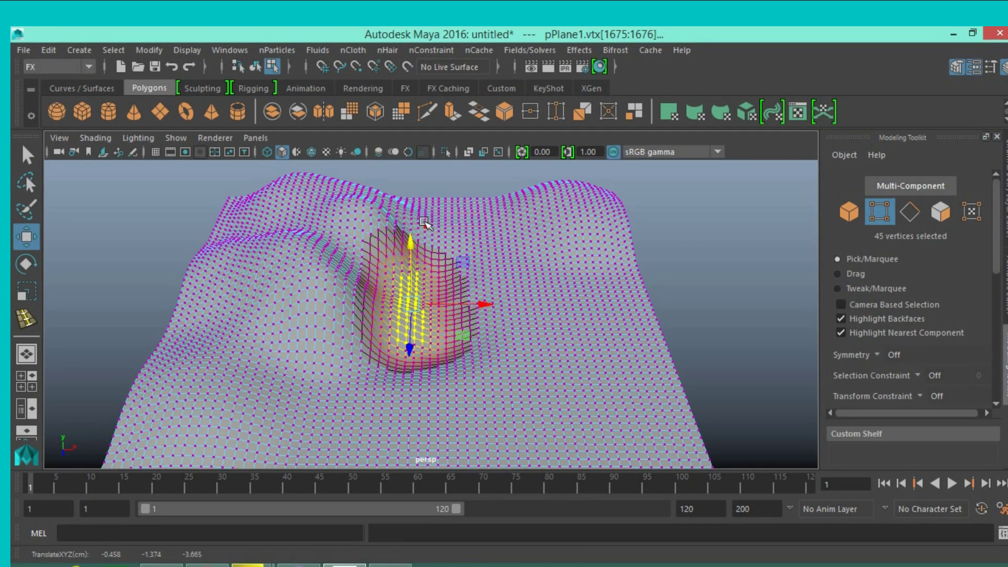
Step: Push a front vertex patch down into a depression and reshape the dip's near edge
drag(341, 383, 397, 420)
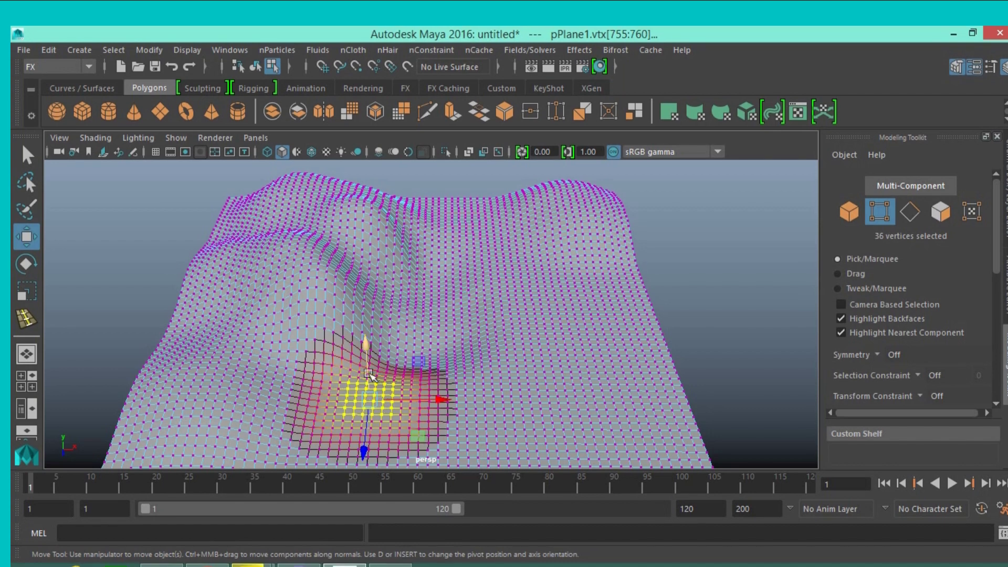
mouse_move(368, 367)
mouse_down()
mouse_move(355, 341)
mouse_move(362, 373)
mouse_up()
click(357, 364)
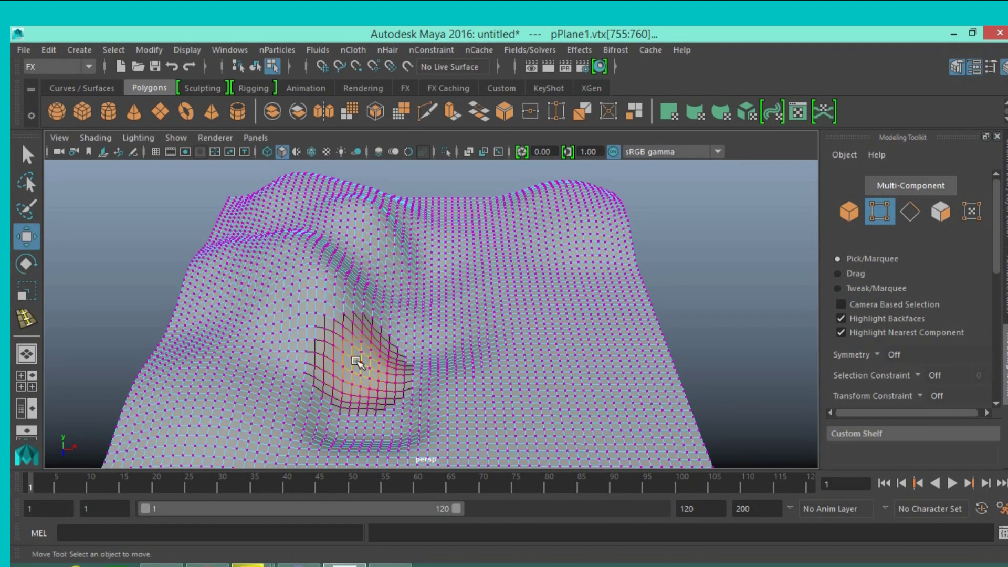
drag(324, 411, 362, 443)
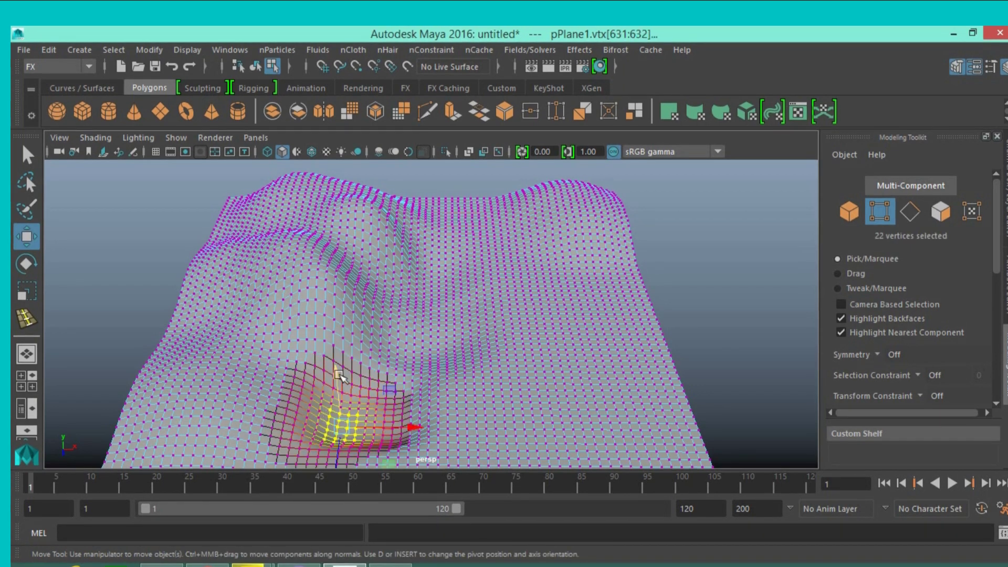
drag(341, 376, 336, 362)
Step: Raise a 58-vertex block at the front-right corner into a bump at Y 3.084
scroll(404, 366, down, 3)
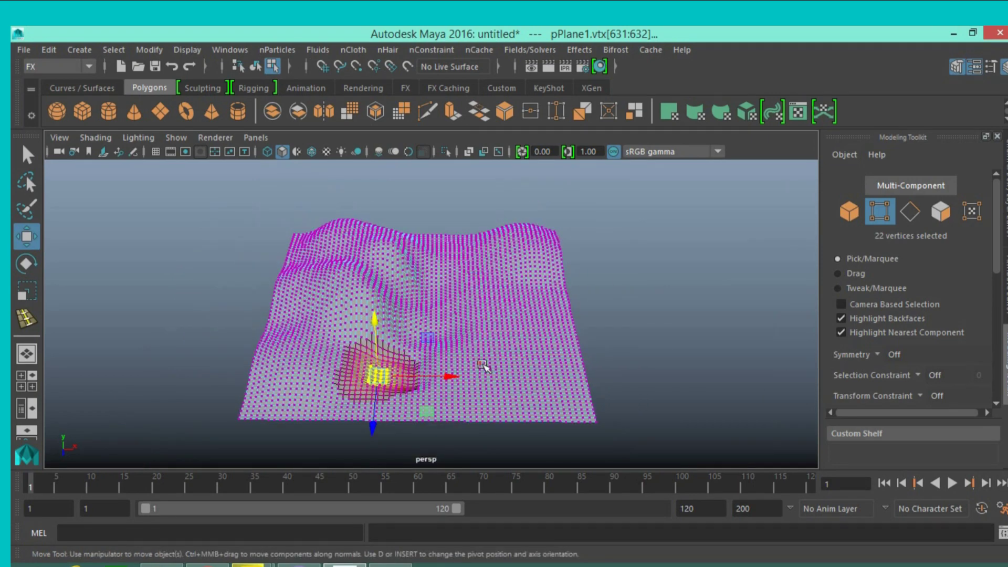
mouse_move(517, 363)
alt+mouse_down()
mouse_move(439, 383)
mouse_move(469, 384)
mouse_move(452, 281)
mouse_move(462, 333)
alt+mouse_up()
scroll(497, 362, up, 3)
scroll(468, 384, down, 3)
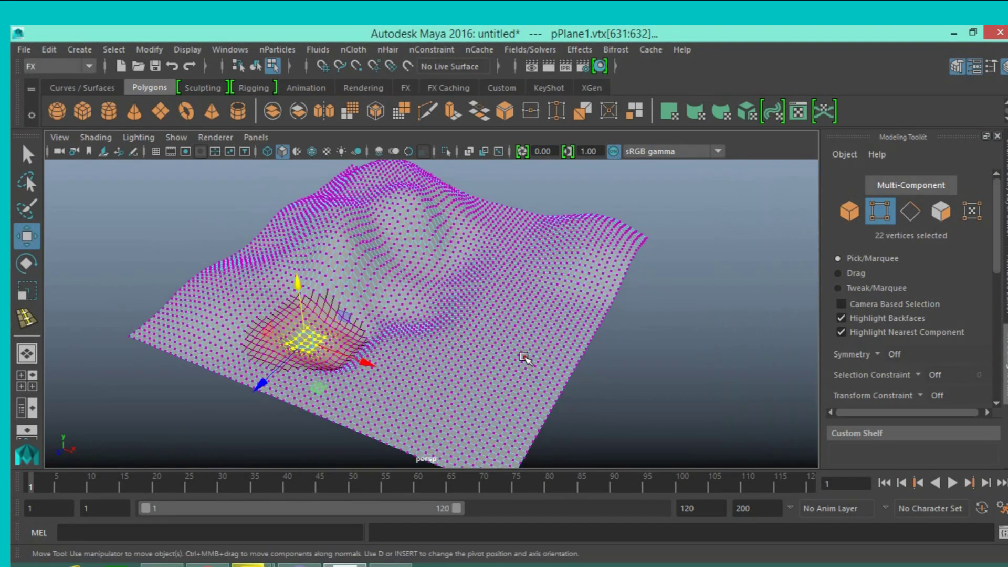
drag(480, 389, 530, 436)
mouse_move(512, 362)
mouse_down()
mouse_move(512, 326)
mouse_move(526, 305)
mouse_move(549, 336)
mouse_up()
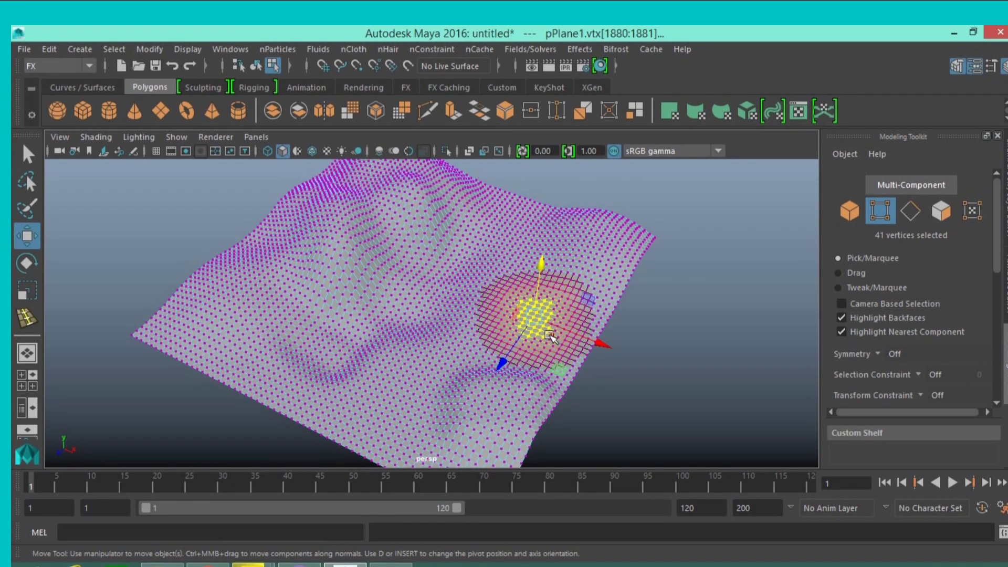
Step: Widen the soft-select falloff and pull the right-side vertices up into a broad, tall dome
middle_drag(550, 336, 580, 371)
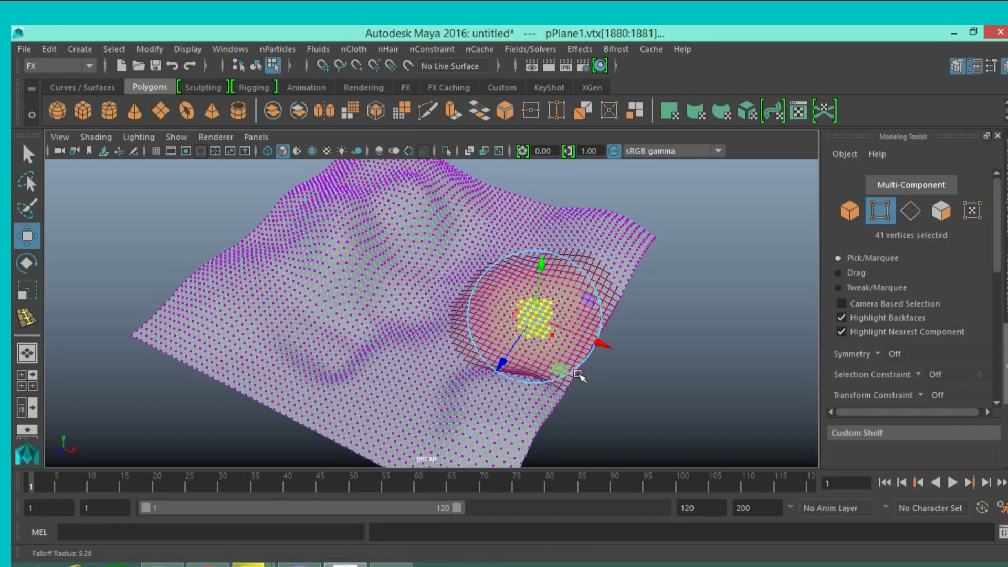
drag(540, 270, 548, 221)
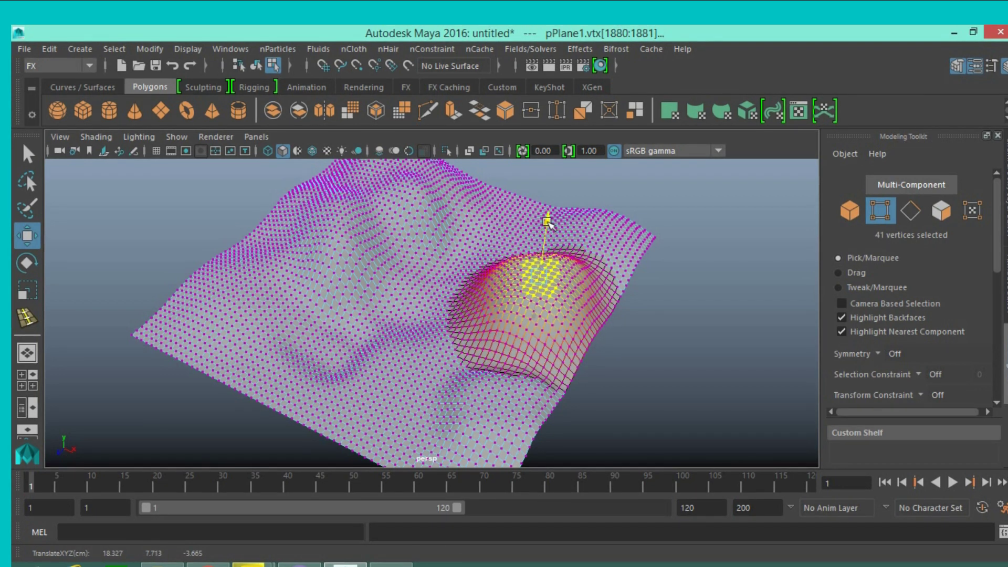
mouse_move(670, 376)
alt+mouse_down()
mouse_move(697, 383)
mouse_move(702, 405)
mouse_move(709, 360)
mouse_move(698, 355)
alt+mouse_up()
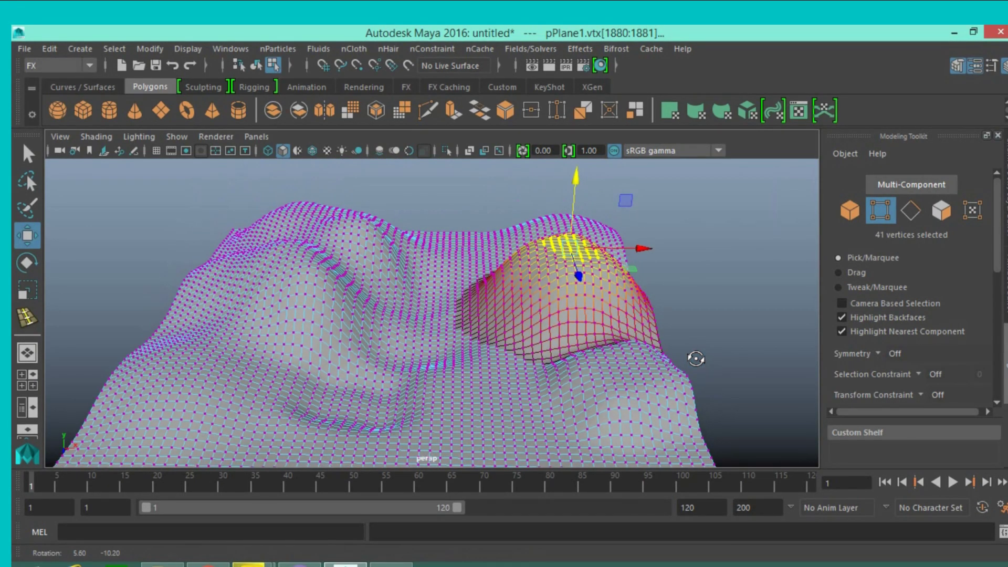
click(849, 210)
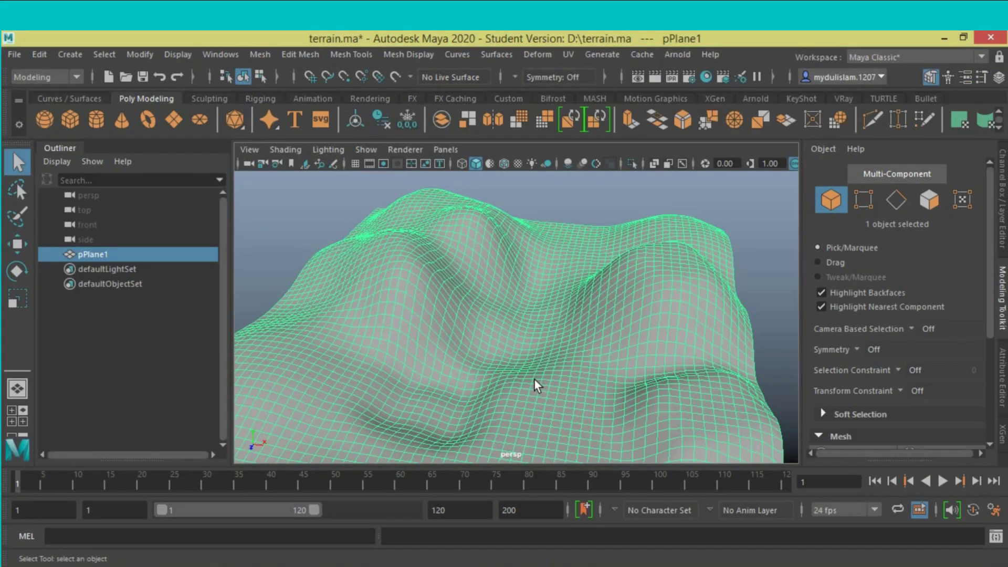
Step: Create a polygon sphere and assign it a new red Lambert material (lambert2)
click(40, 120)
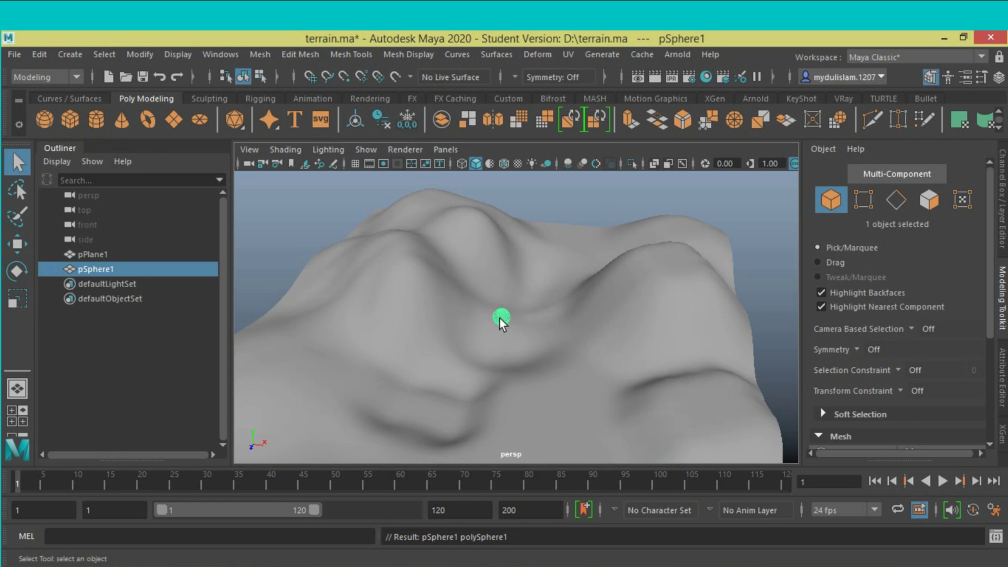
right_drag(499, 317, 484, 547)
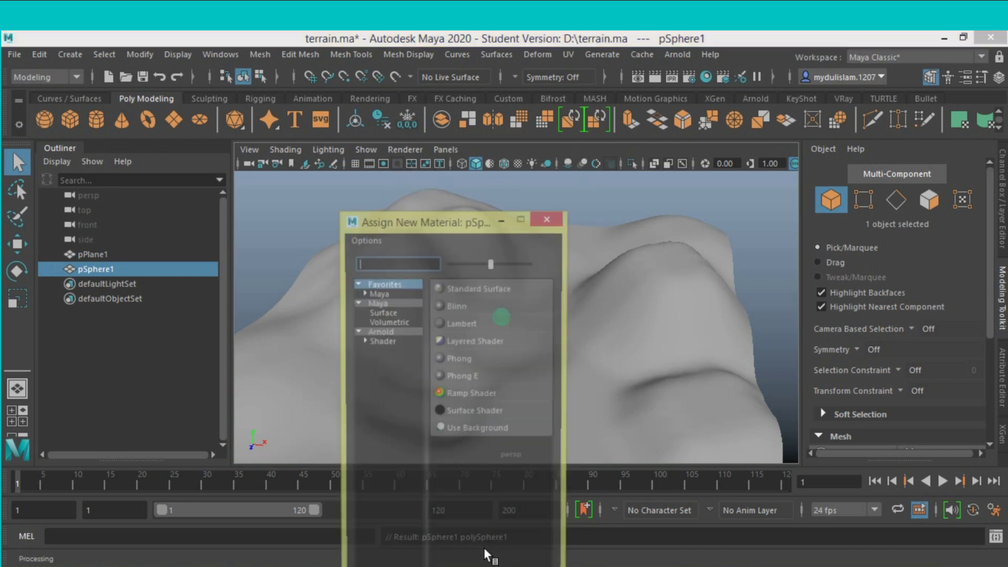
click(462, 322)
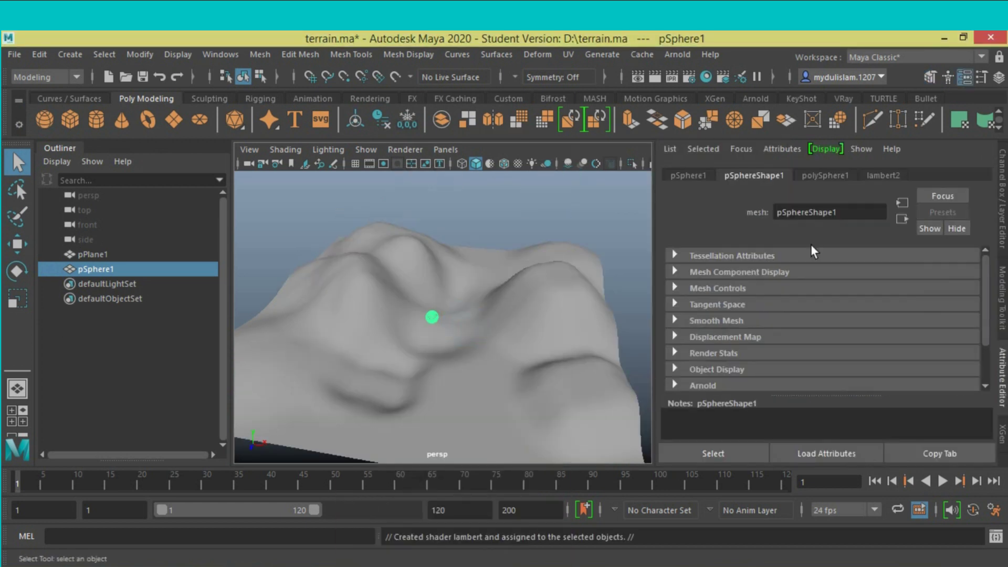
click(878, 174)
click(809, 339)
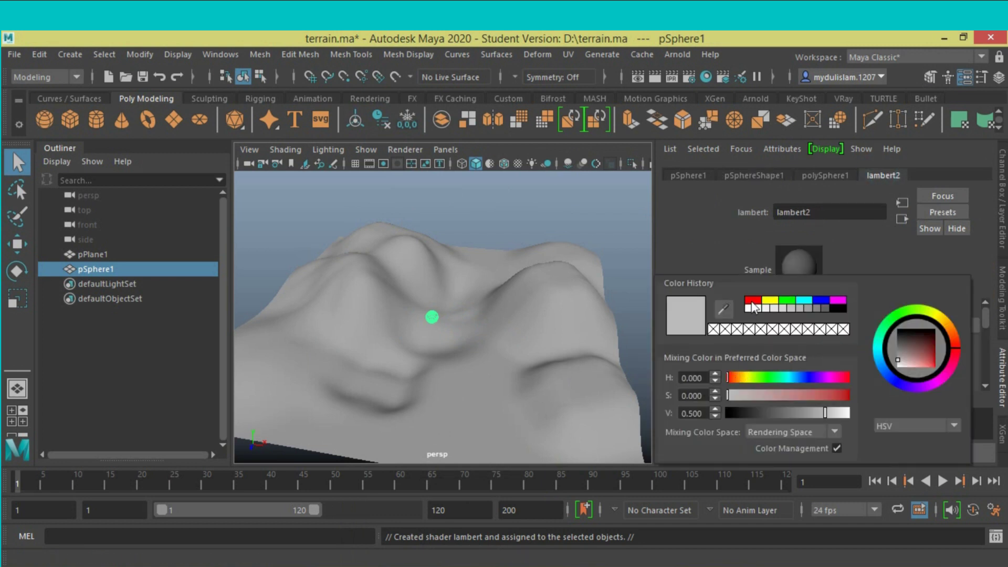
click(753, 301)
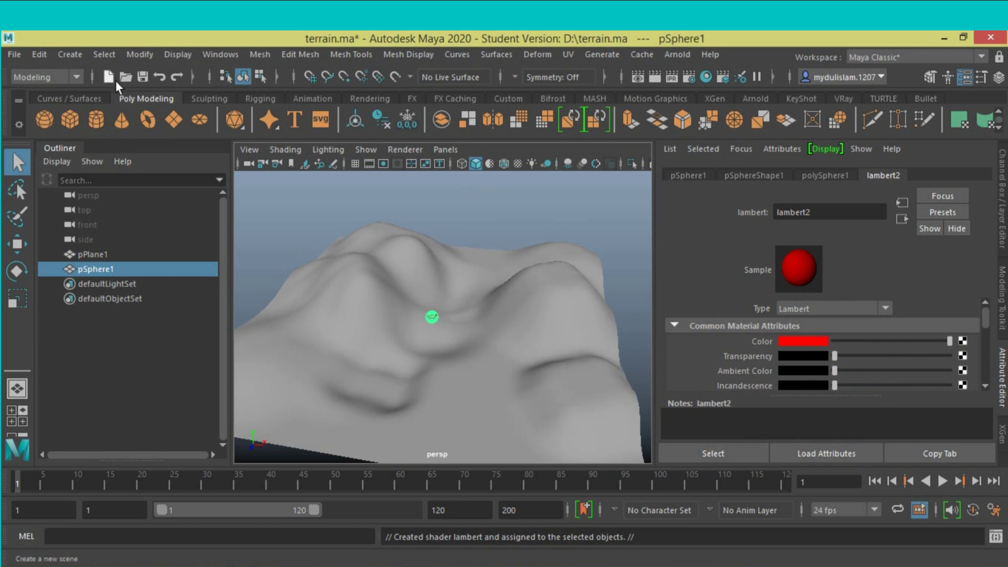
Step: Create a cube and move it away from the sphere along Z
click(71, 120)
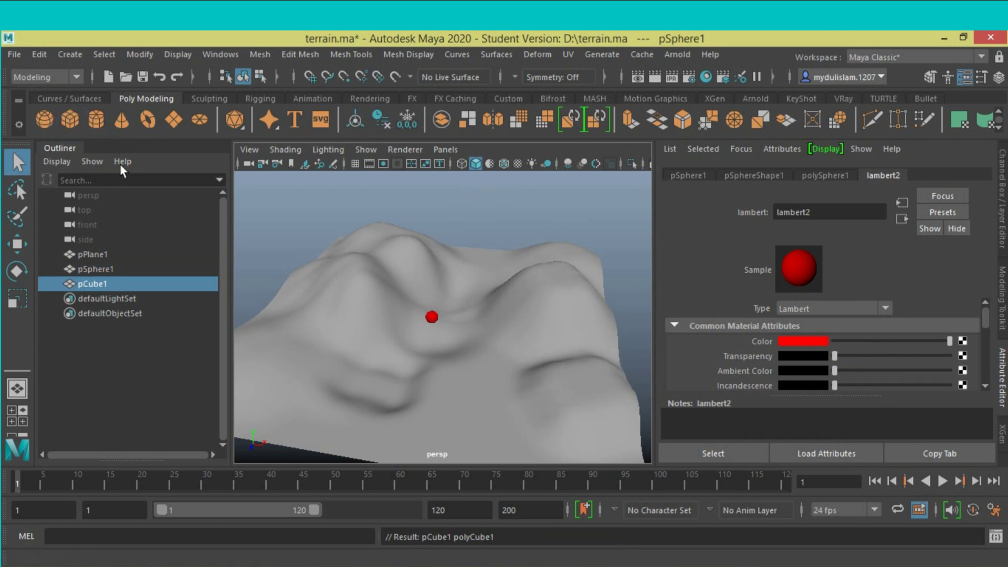
click(26, 250)
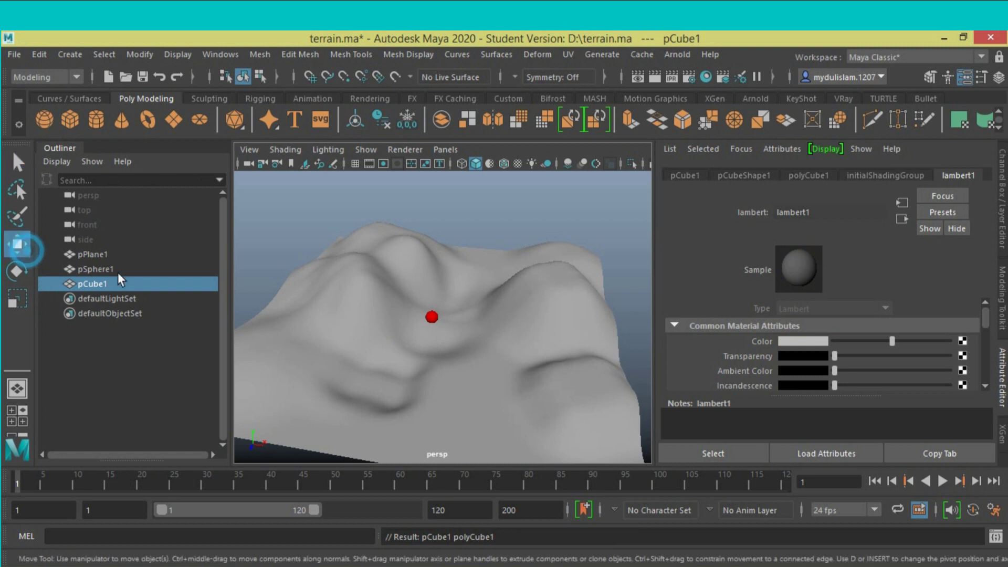
drag(413, 357, 408, 374)
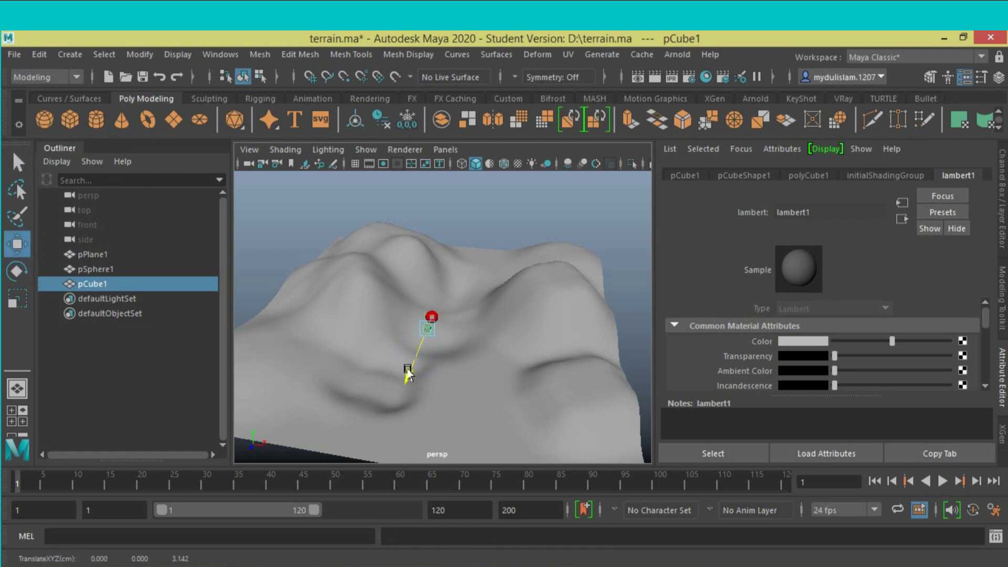
Step: Give the cube a new dark blue Blinn material and add a polygon cylinder
right_drag(426, 334, 445, 548)
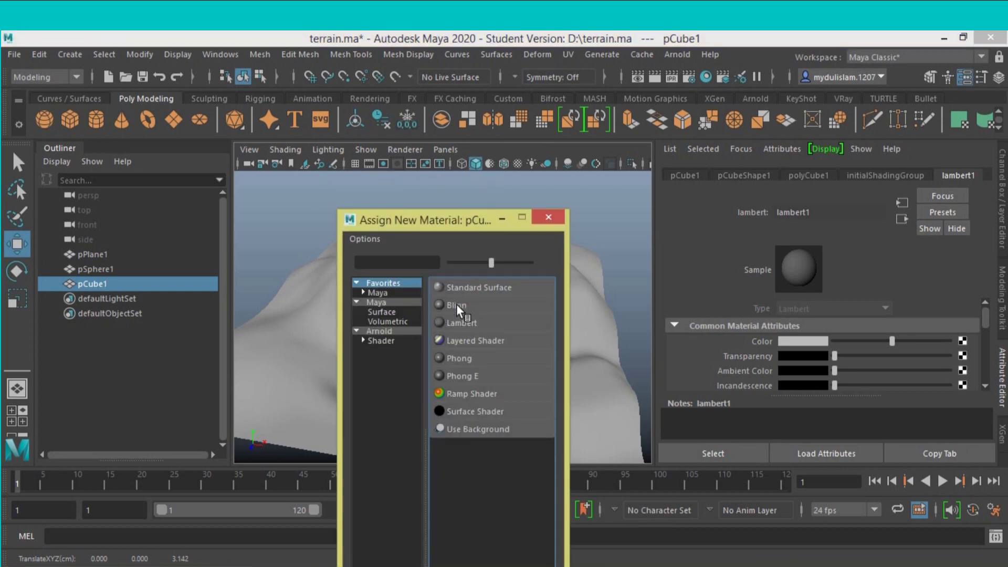
click(456, 304)
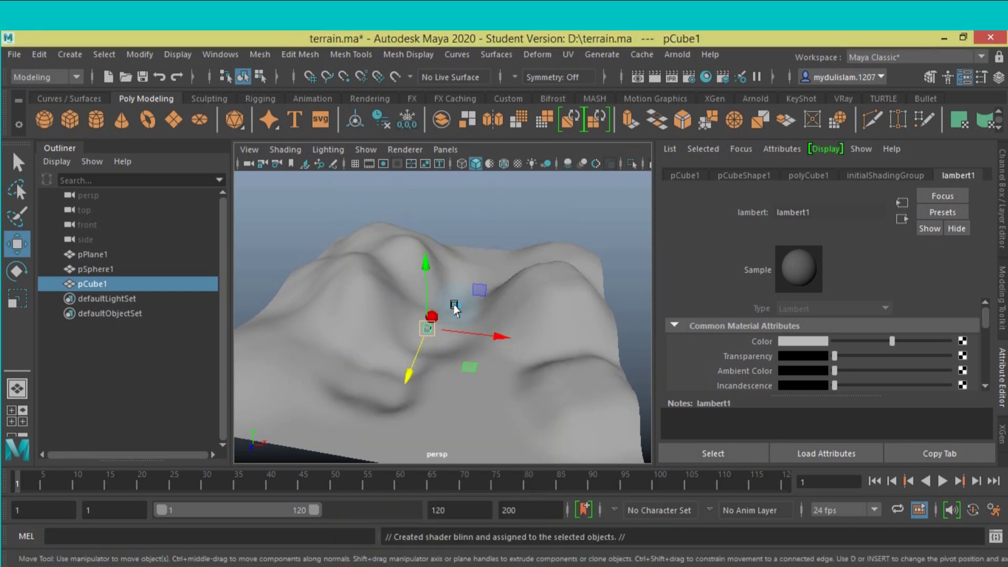
click(801, 339)
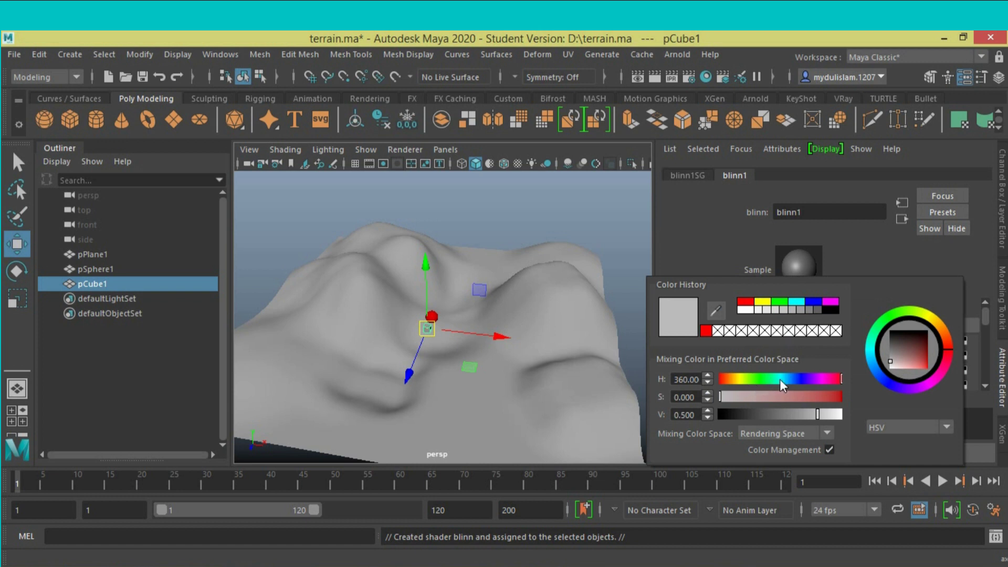
click(800, 378)
click(824, 396)
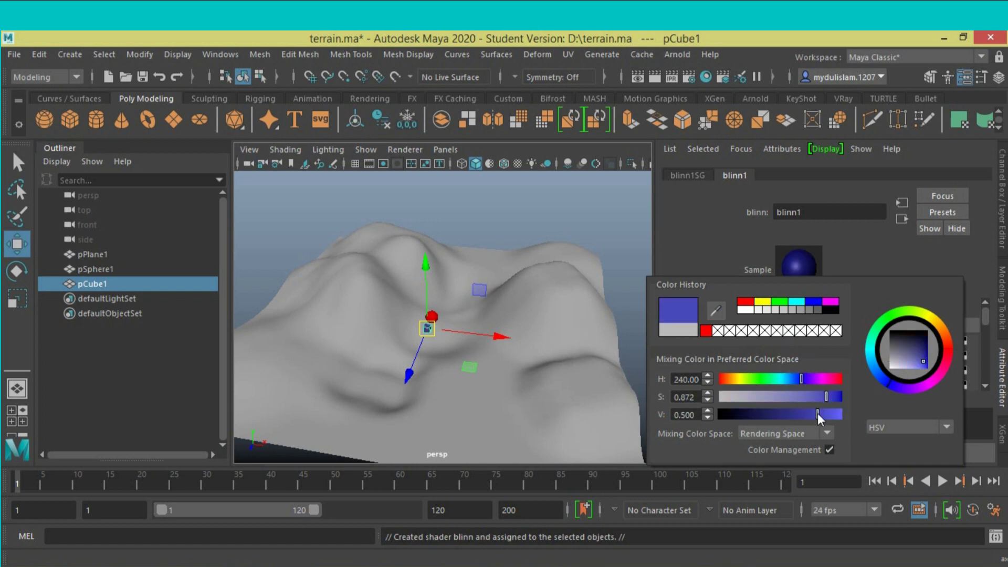
drag(817, 413, 798, 413)
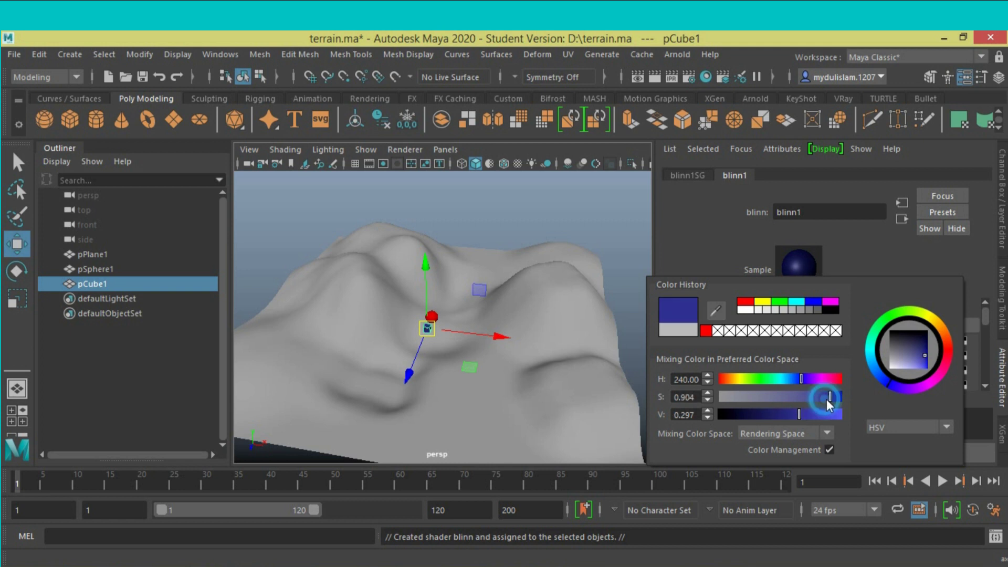
click(89, 116)
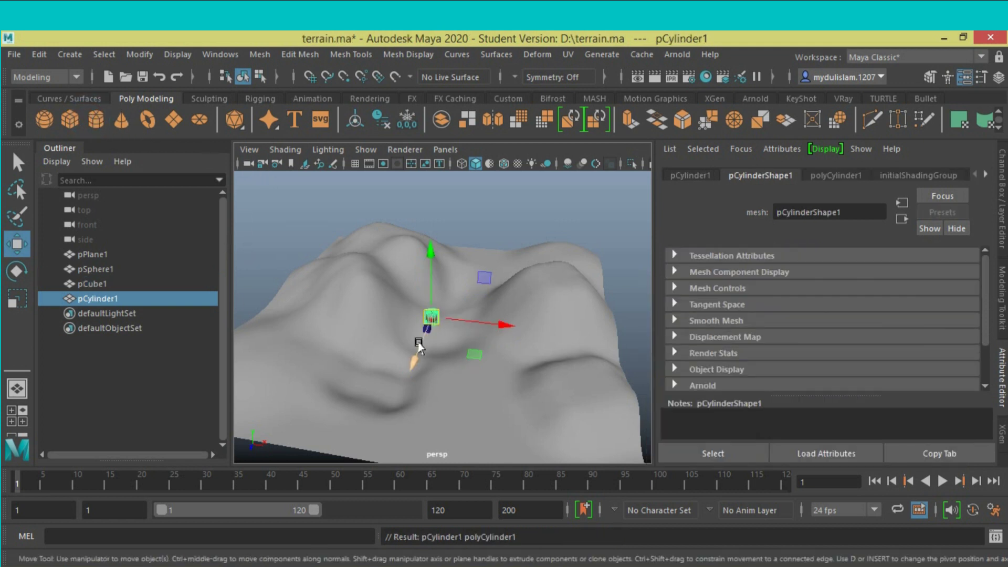
Step: Move the cylinder to Z 1.762 and assign it a new golden yellow Phong E material
drag(421, 346, 415, 347)
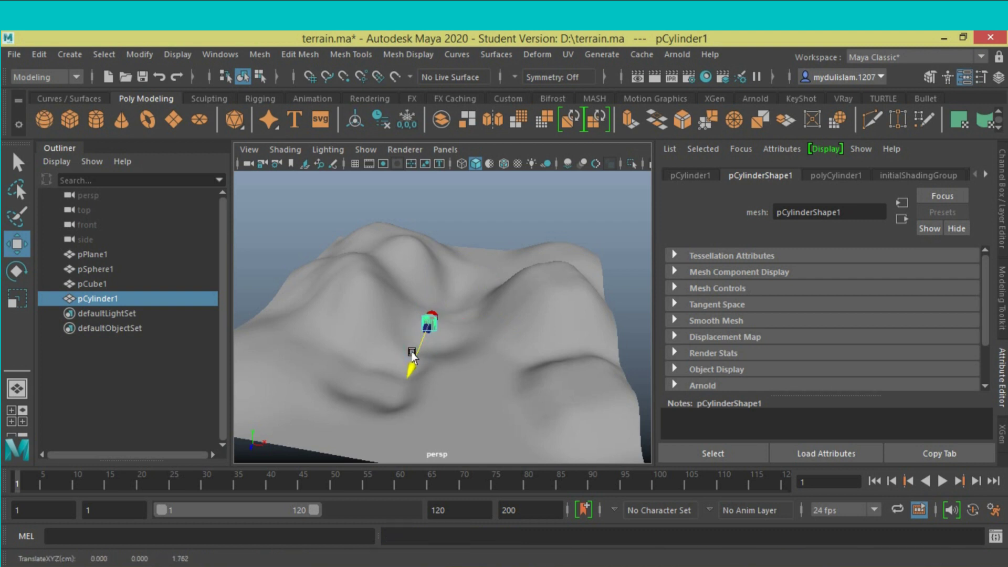
right_drag(428, 321, 432, 549)
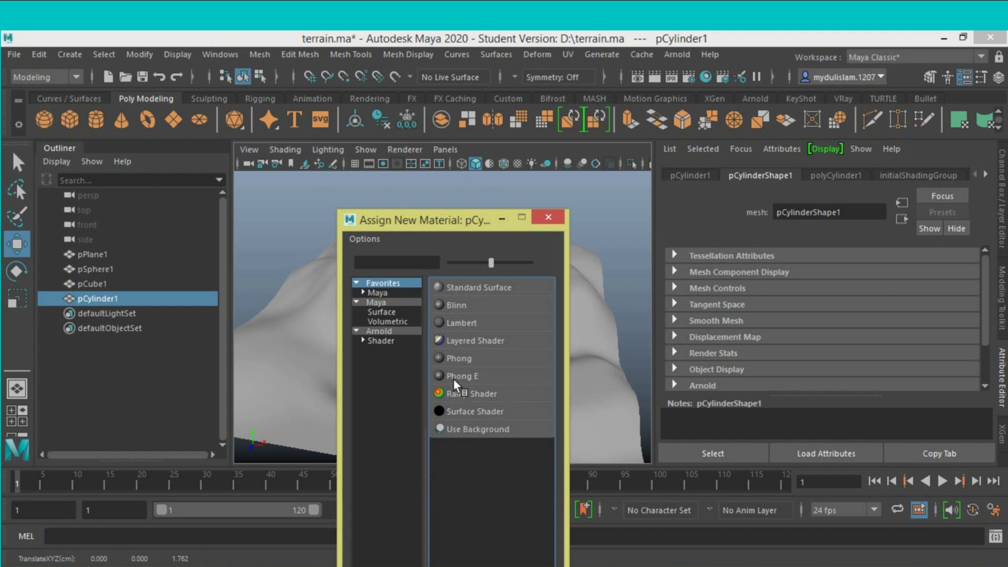
click(454, 377)
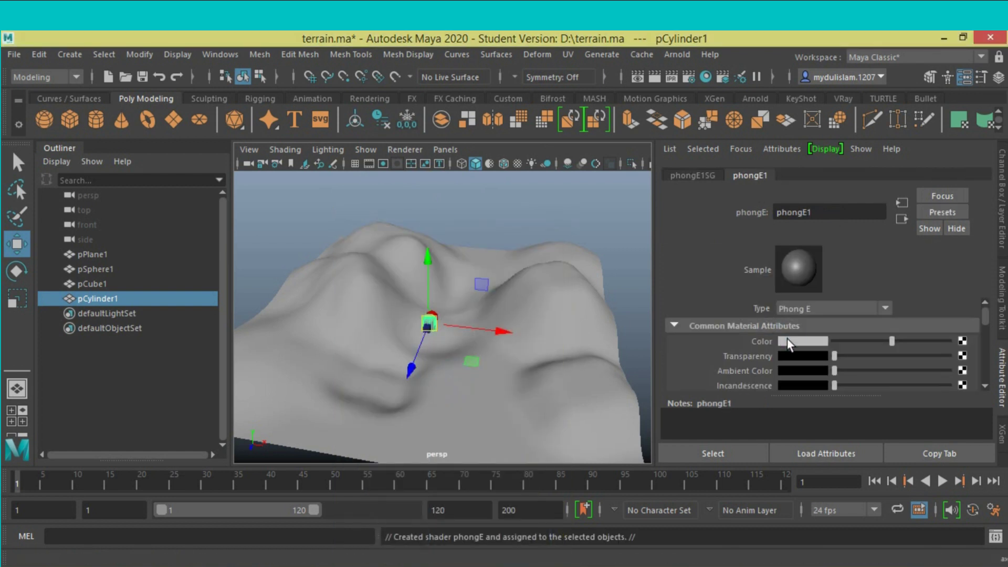
click(786, 341)
click(720, 377)
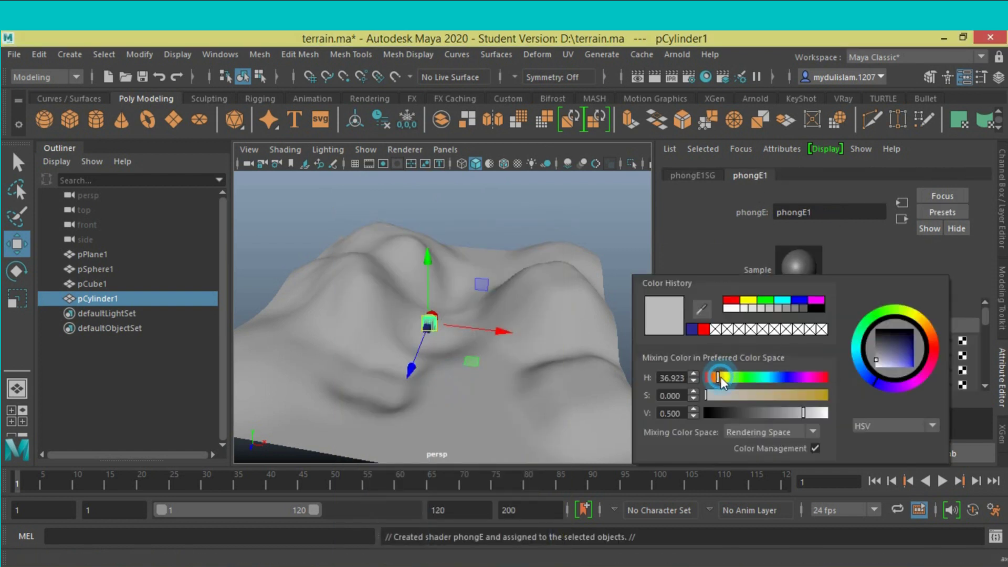
click(813, 395)
drag(806, 412, 813, 413)
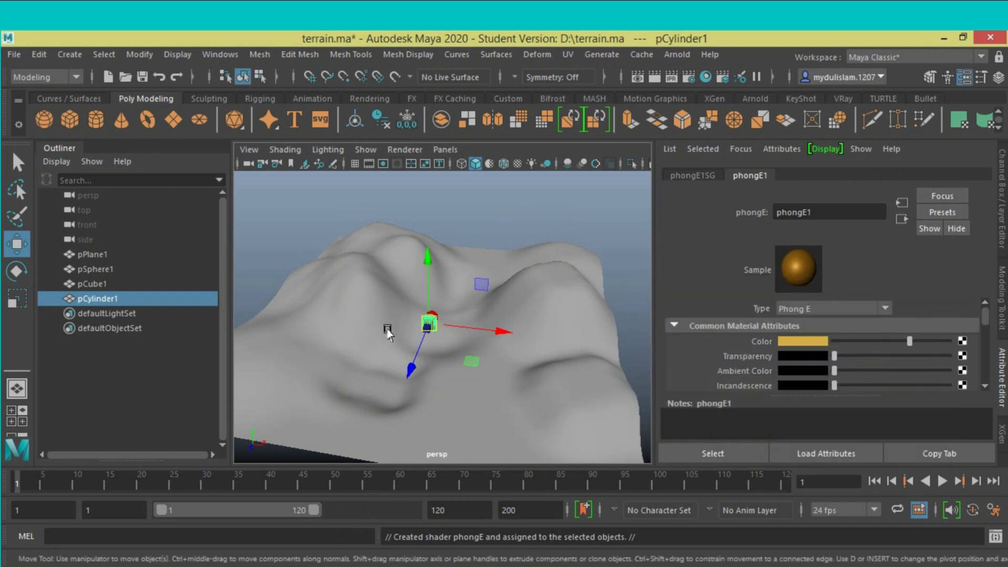
key(ctrl+a)
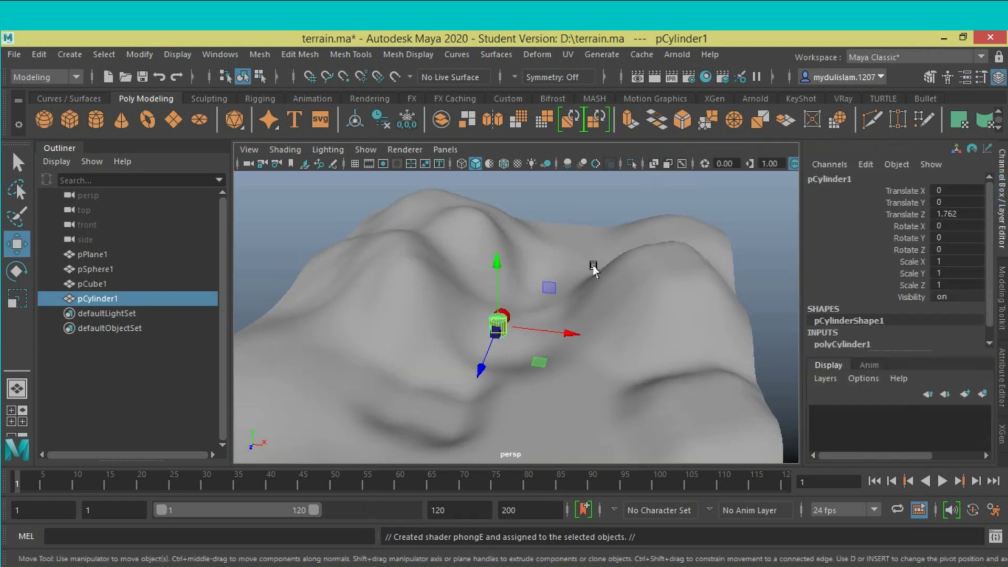
mouse_move(593, 262)
alt+mouse_down()
mouse_move(561, 255)
mouse_move(603, 283)
mouse_move(567, 313)
mouse_move(588, 292)
alt+mouse_up()
Step: Select the cylinder, sphere and cube together and set their Translate Z to 0
scroll(588, 291, up, 2)
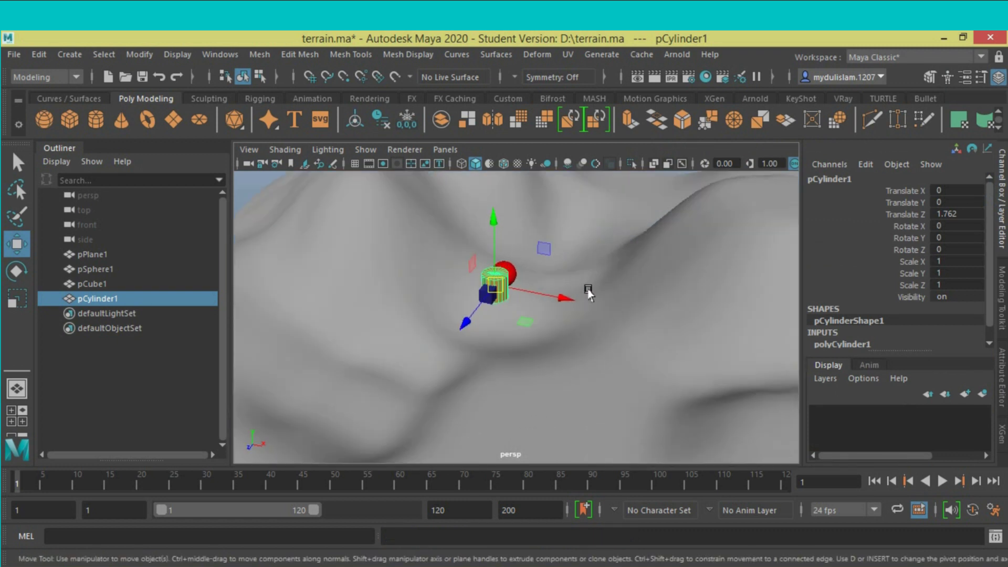
scroll(588, 291, up, 2)
click(29, 160)
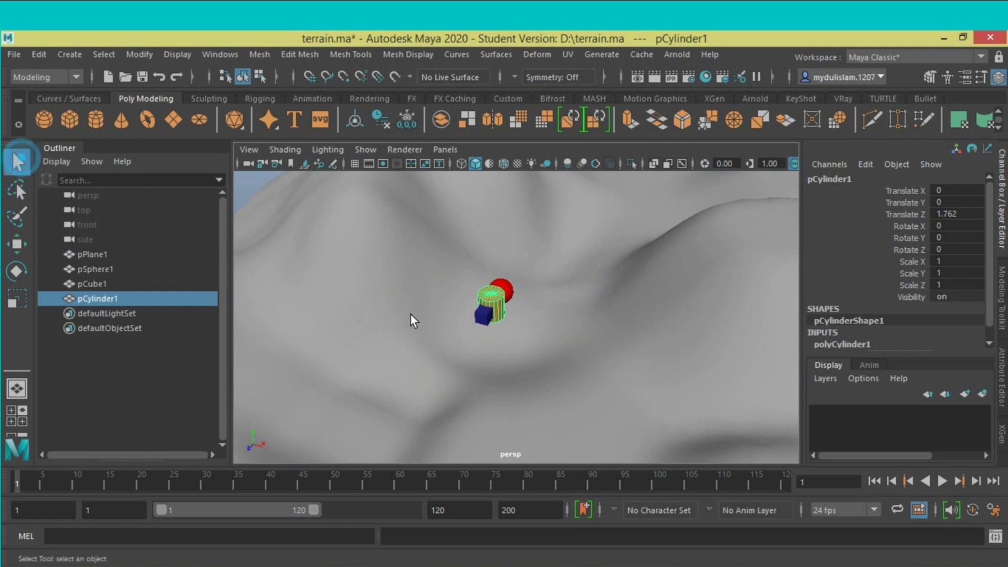
shift+click(502, 294)
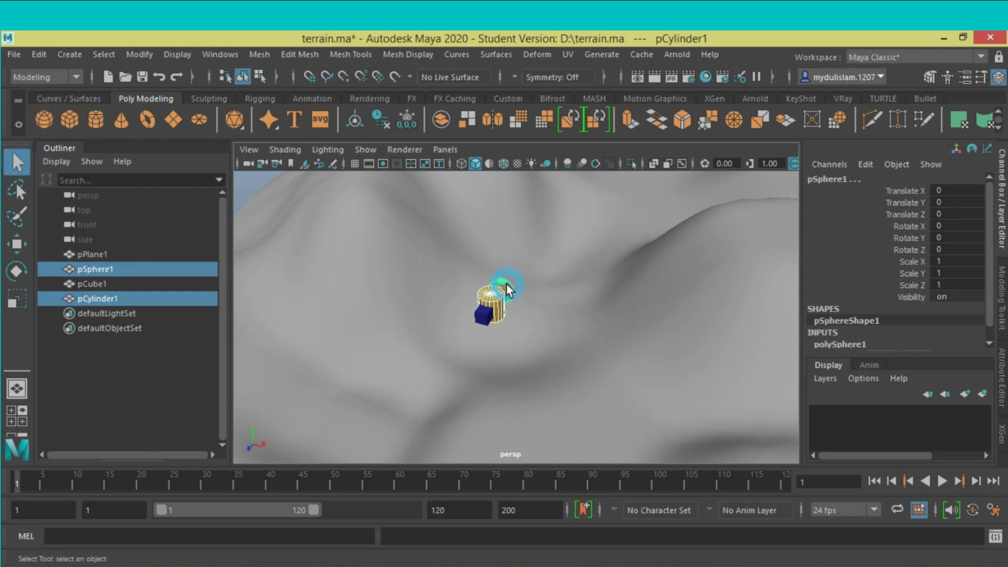
shift+click(479, 315)
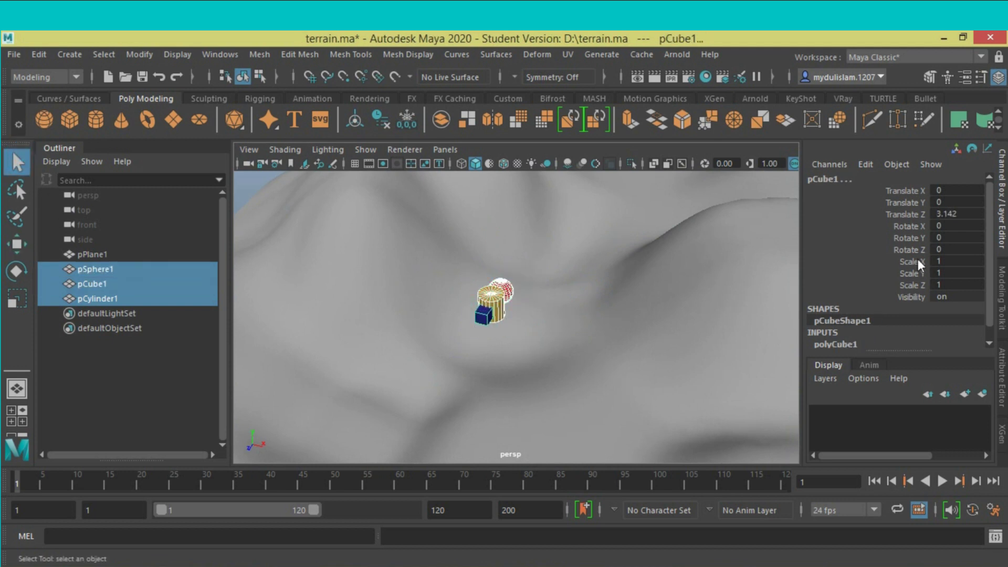
double_click(946, 215)
text(0)
key(Return)
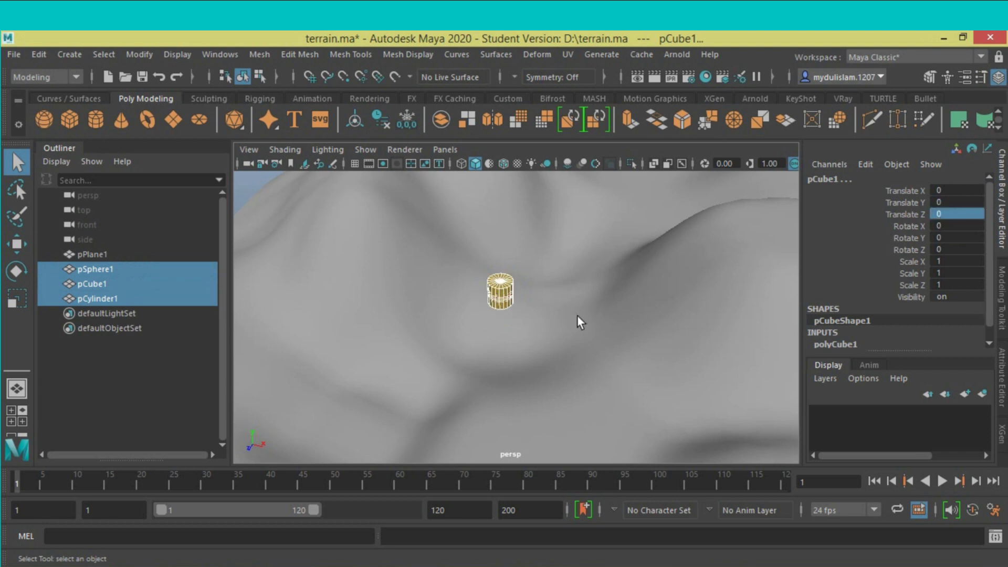
mouse_move(512, 301)
alt+mouse_down()
mouse_move(538, 295)
mouse_move(490, 317)
mouse_move(565, 293)
alt+mouse_up()
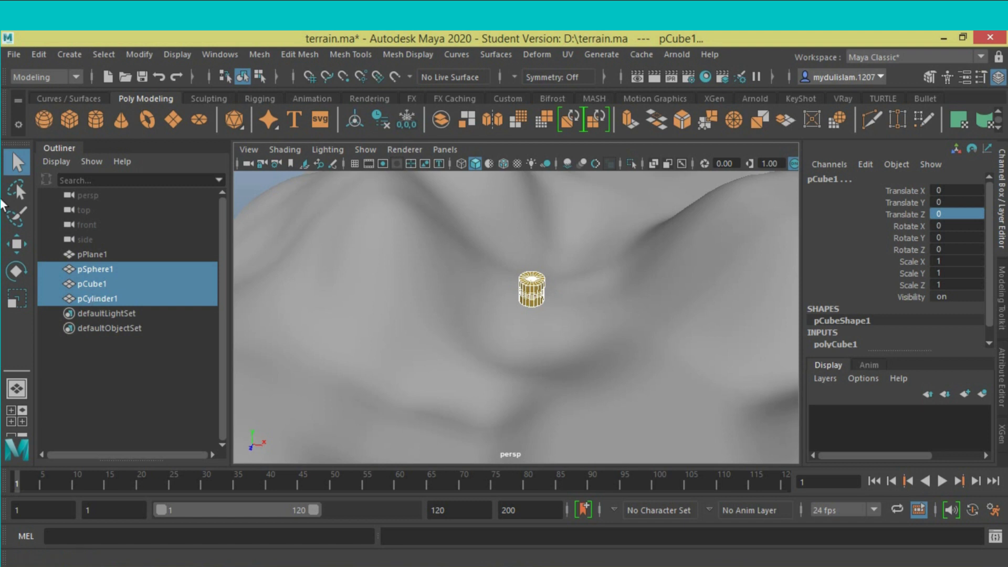
Step: Switch to the FX menu set, build a MASH network from the three shapes, and browse MASH1's Add Node grid
click(77, 73)
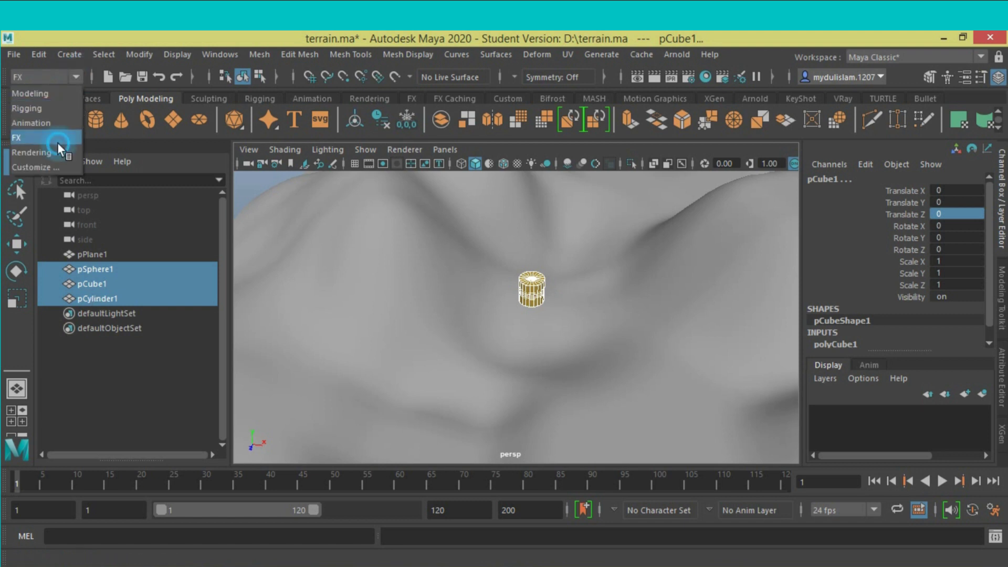
click(58, 143)
click(665, 54)
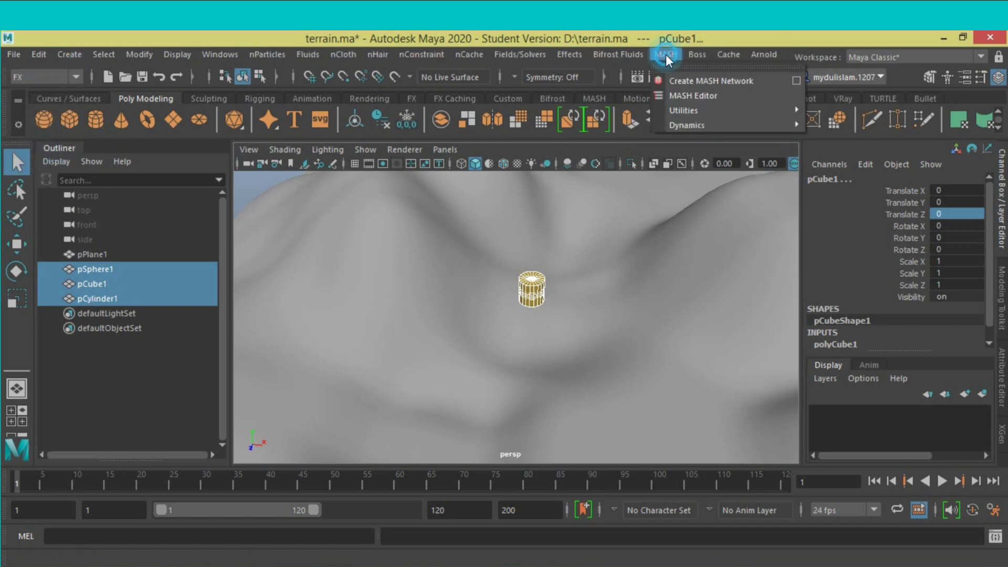
click(691, 82)
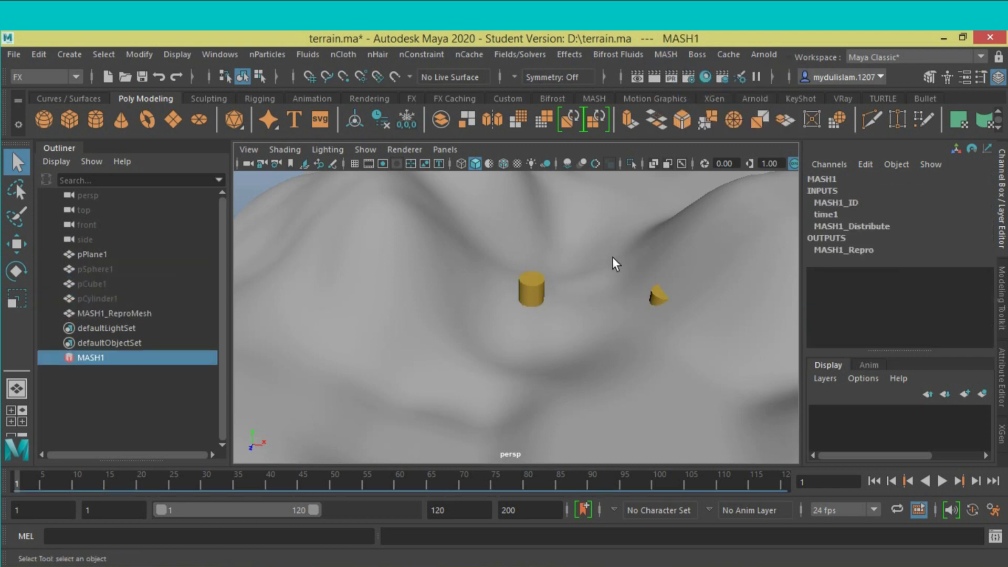
click(1002, 383)
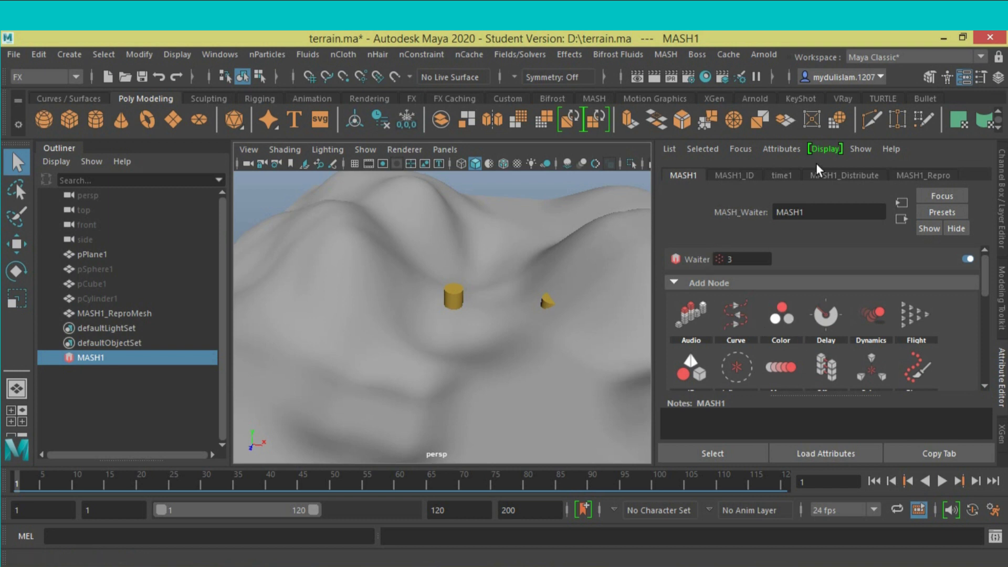
scroll(748, 342, down, 2)
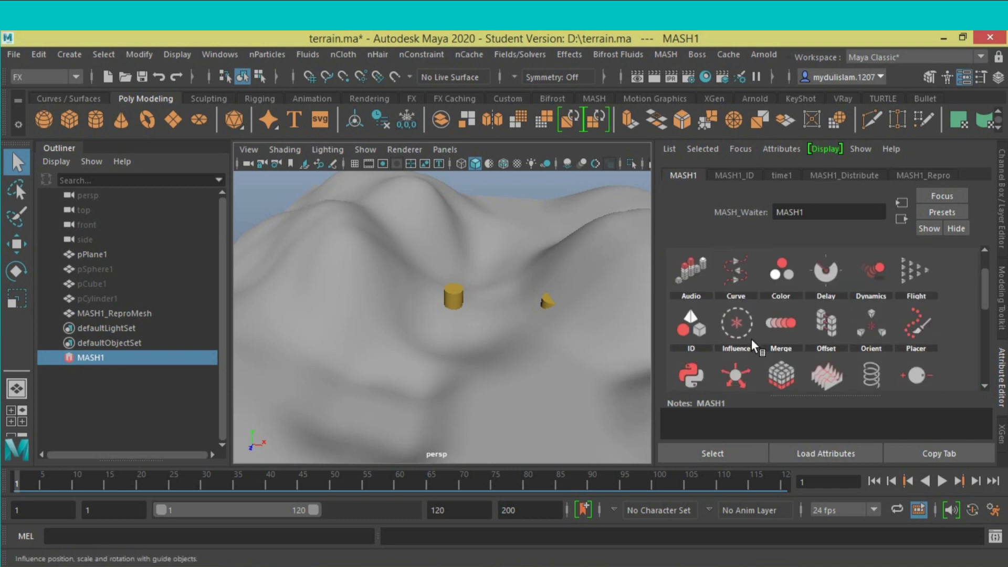
Step: Add an ID node to MASH1 (ID Count 3) and look through the remaining node types
click(709, 335)
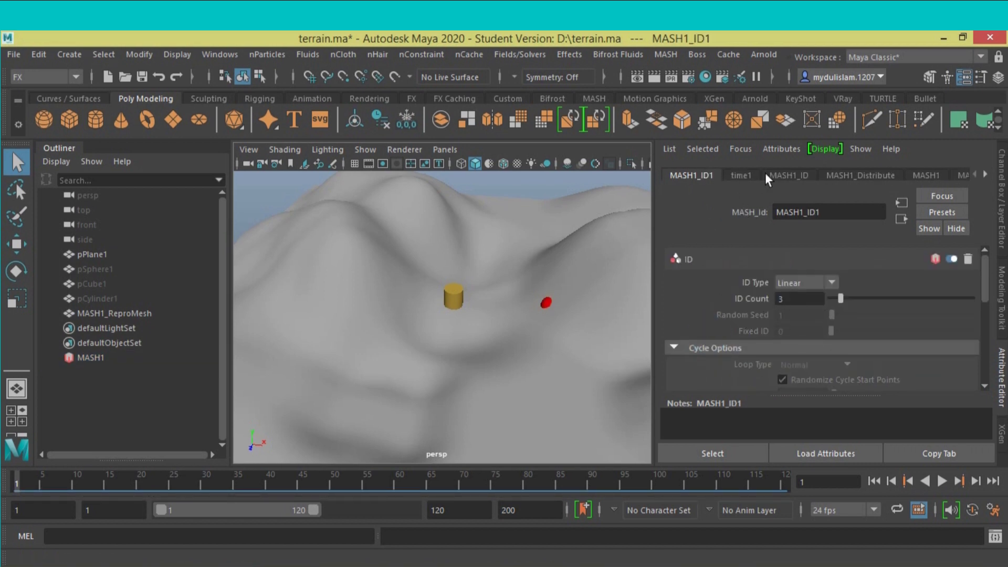
click(921, 169)
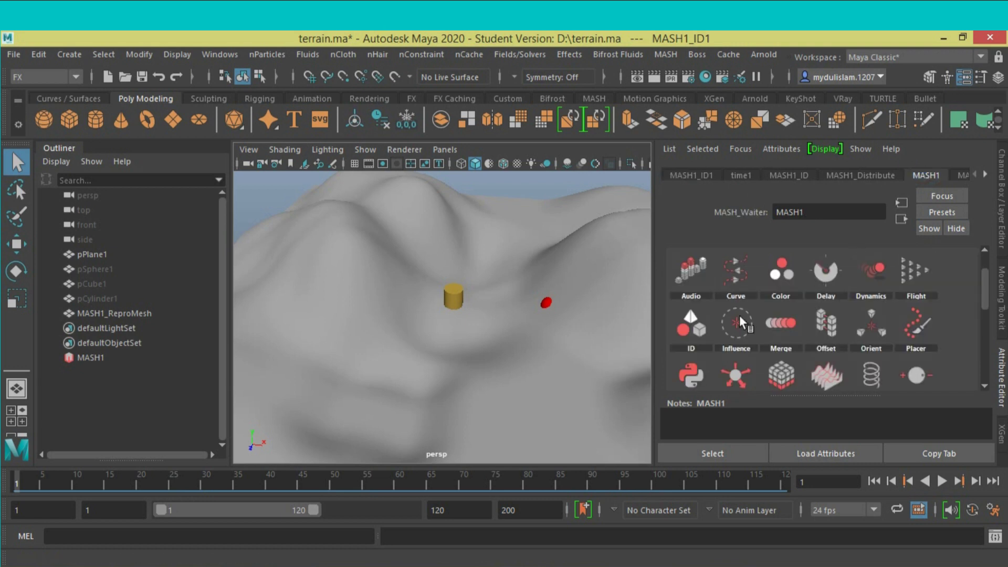
scroll(723, 325, down, 1)
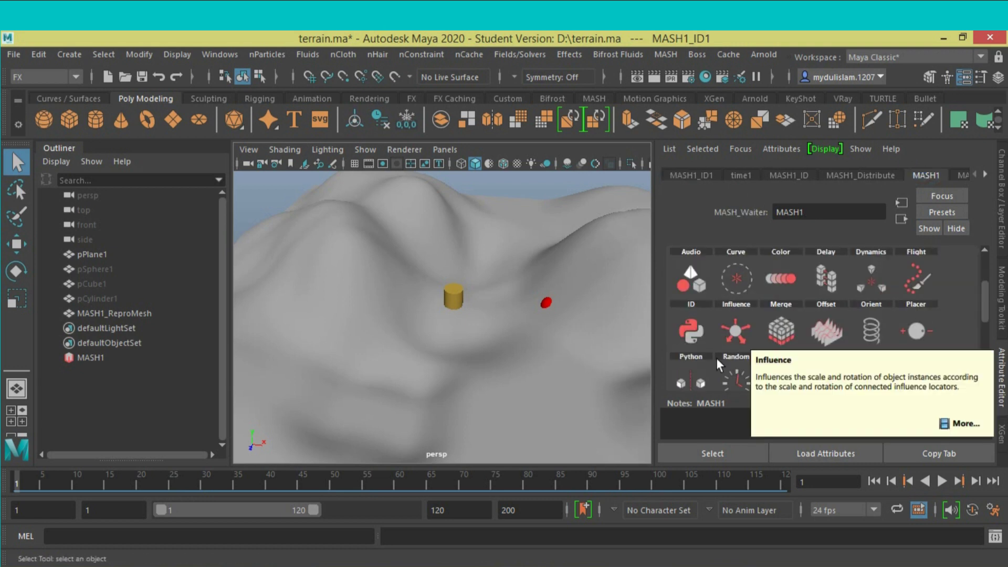
scroll(817, 338, down, 1)
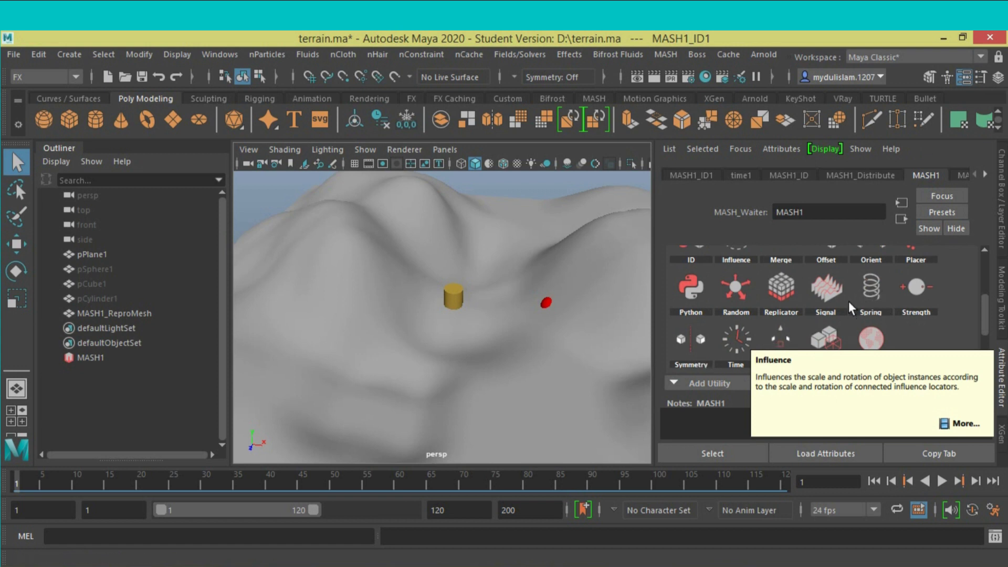
scroll(763, 326, up, 1)
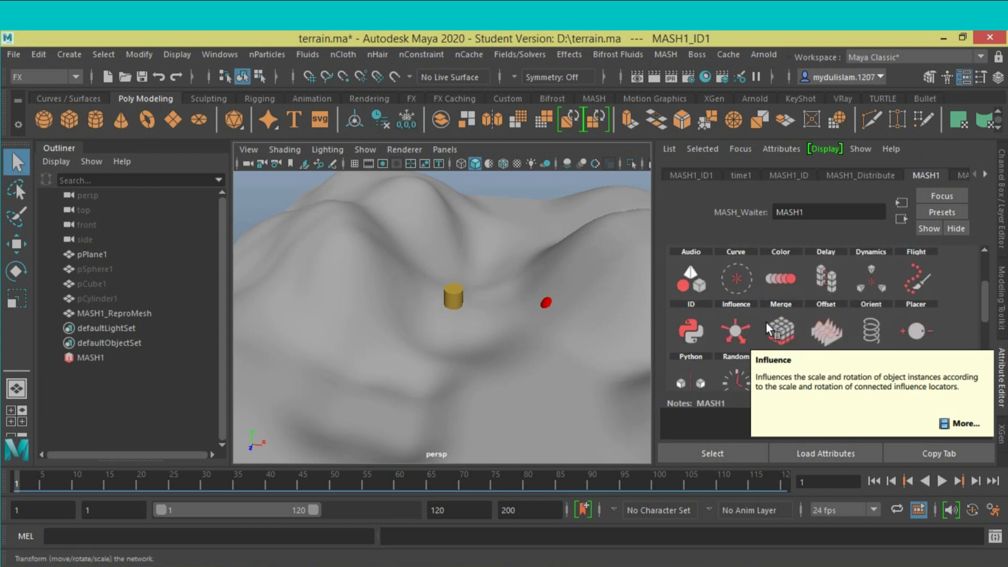
Step: Add a Placer node with Id Mode set to Random over ids 0 to 2
click(916, 290)
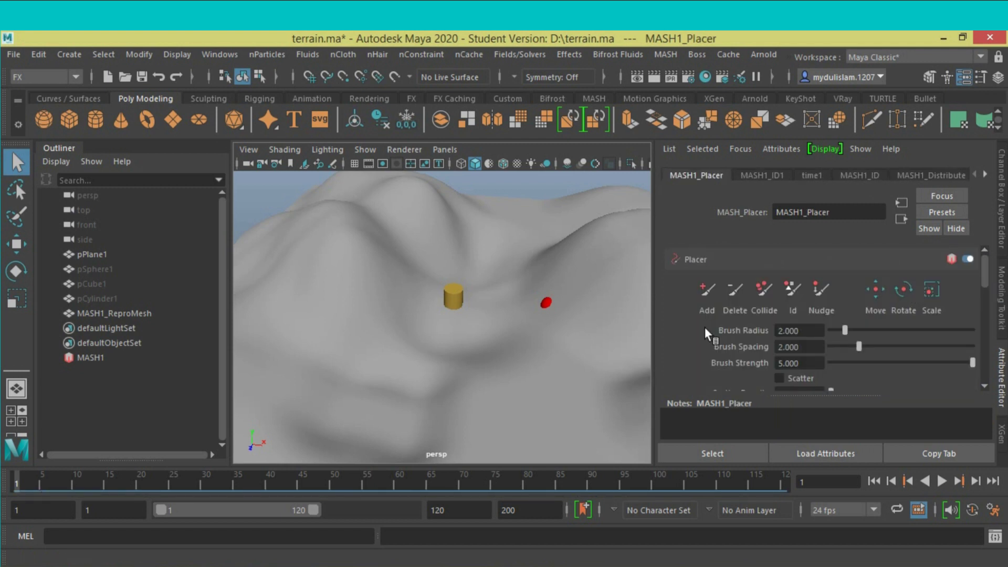
scroll(714, 349, down, 2)
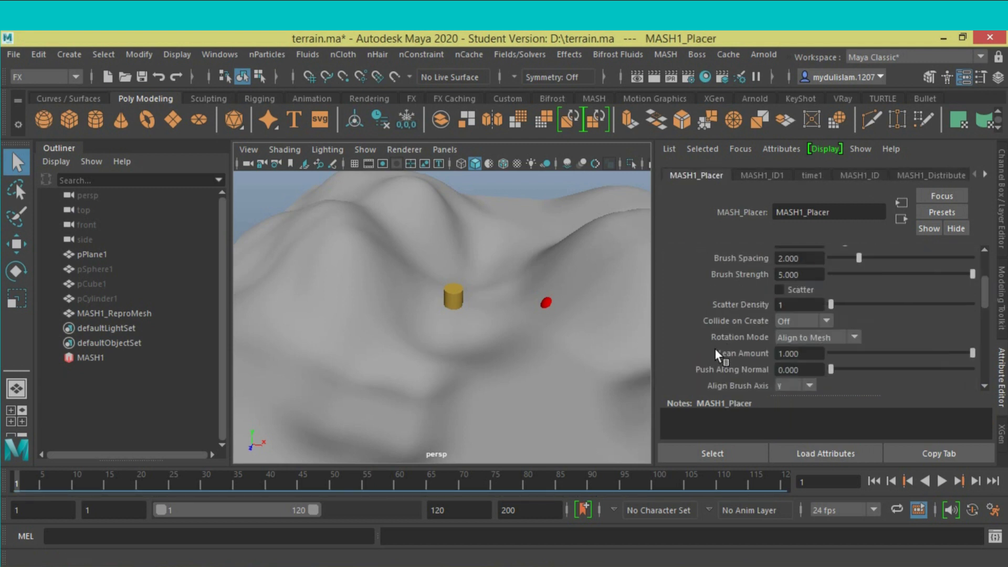
scroll(714, 348, down, 2)
scroll(714, 348, down, 2)
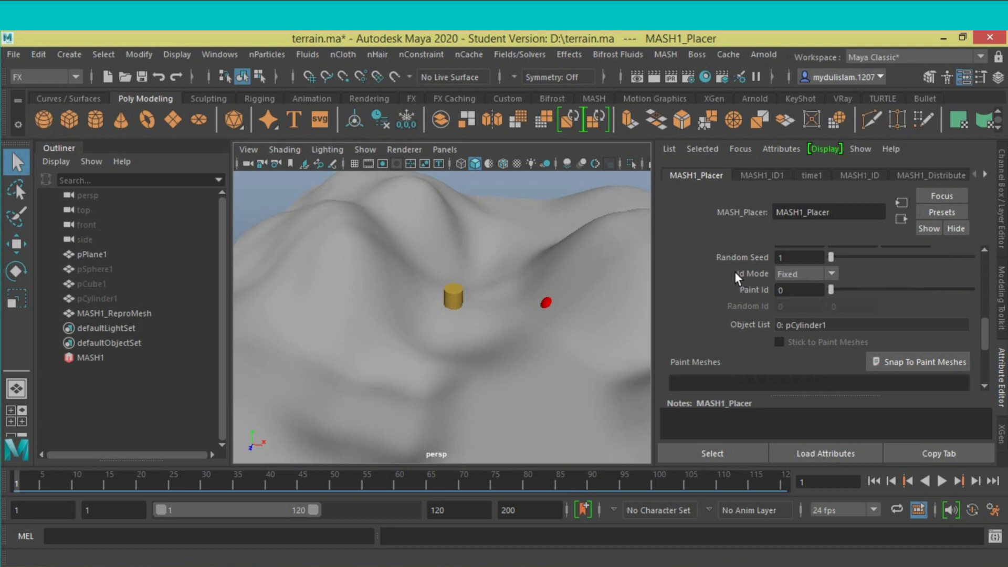
click(831, 274)
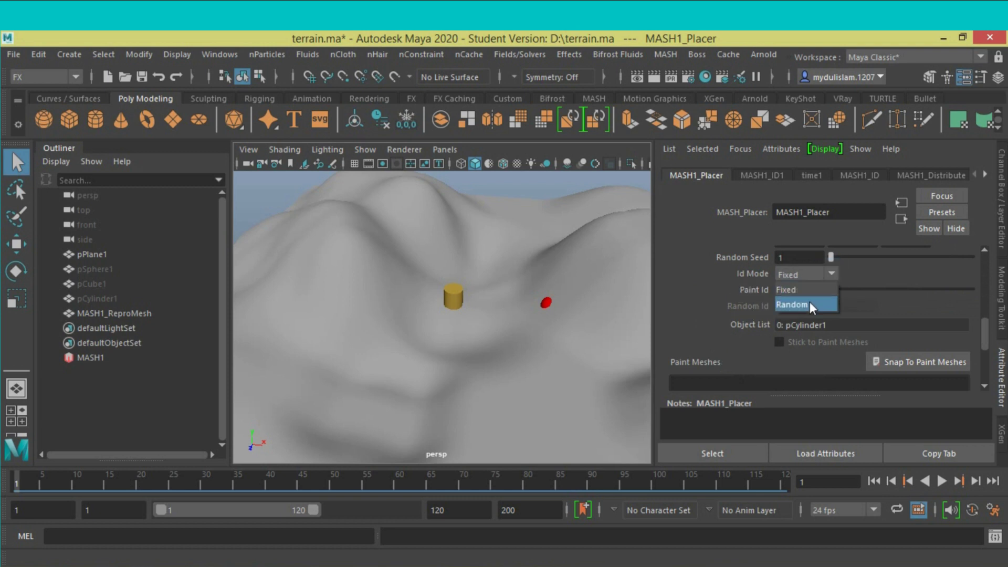
click(809, 302)
double_click(845, 307)
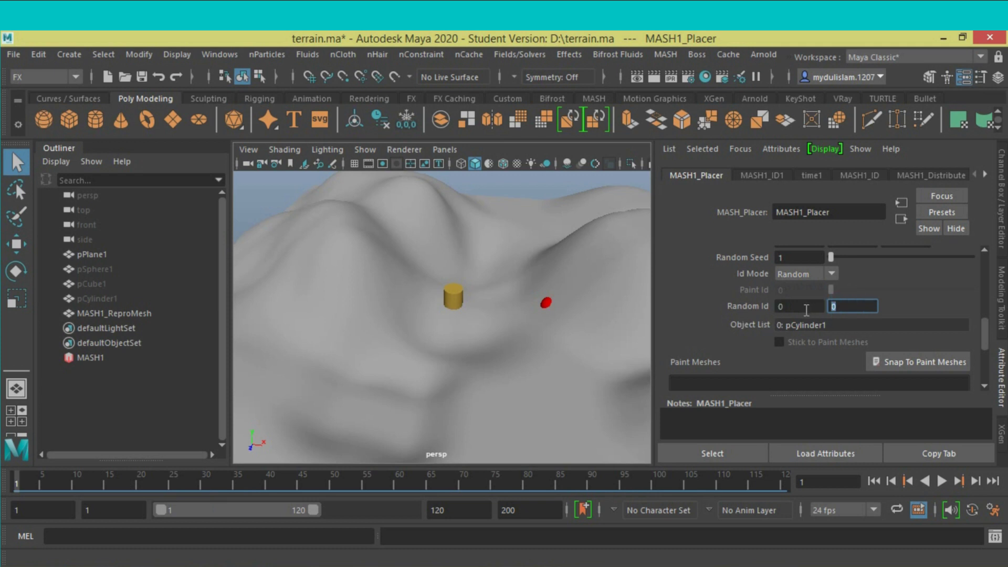
text(2)
key(Return)
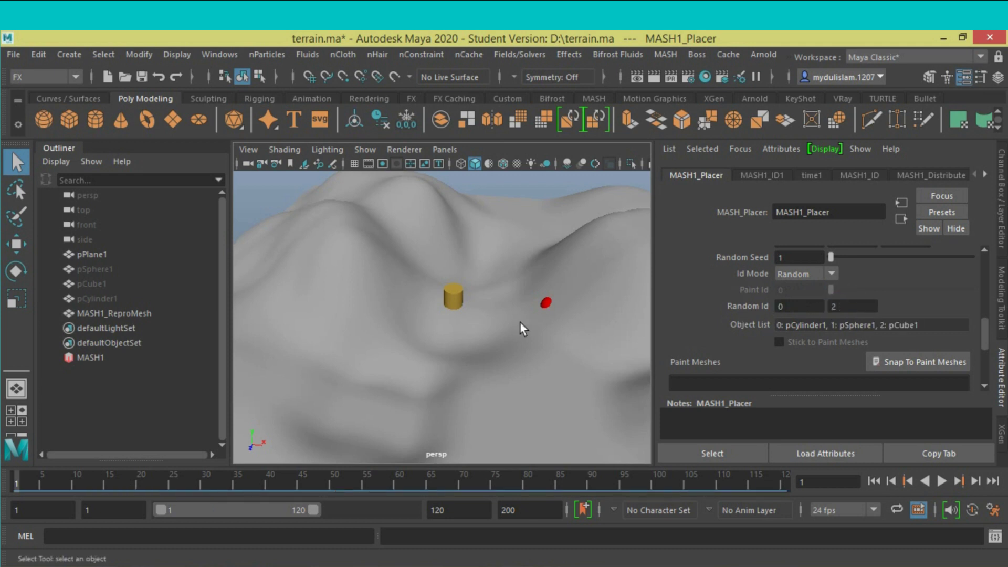
Step: Turn on Scatter in the Placer and lower Brush Spacing to 0.789
scroll(724, 303, up, 3)
scroll(724, 303, up, 2)
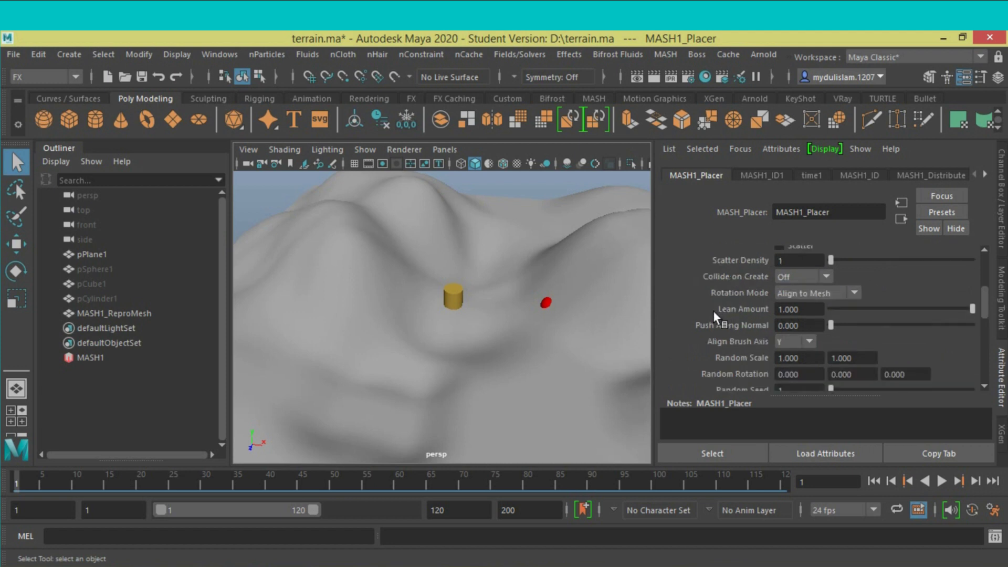
scroll(713, 311, down, 2)
scroll(738, 342, up, 4)
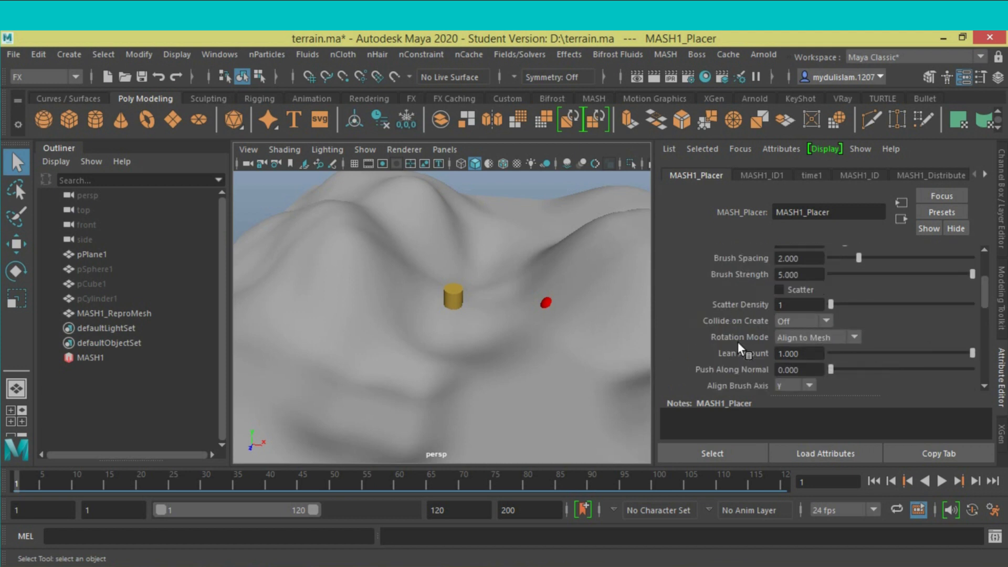
scroll(738, 342, up, 2)
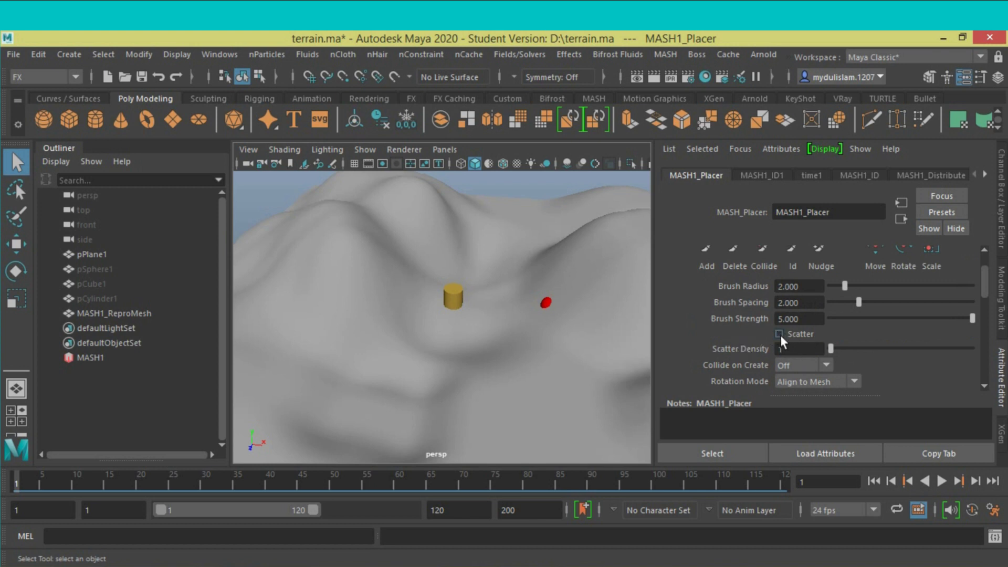
click(780, 335)
scroll(753, 329, up, 2)
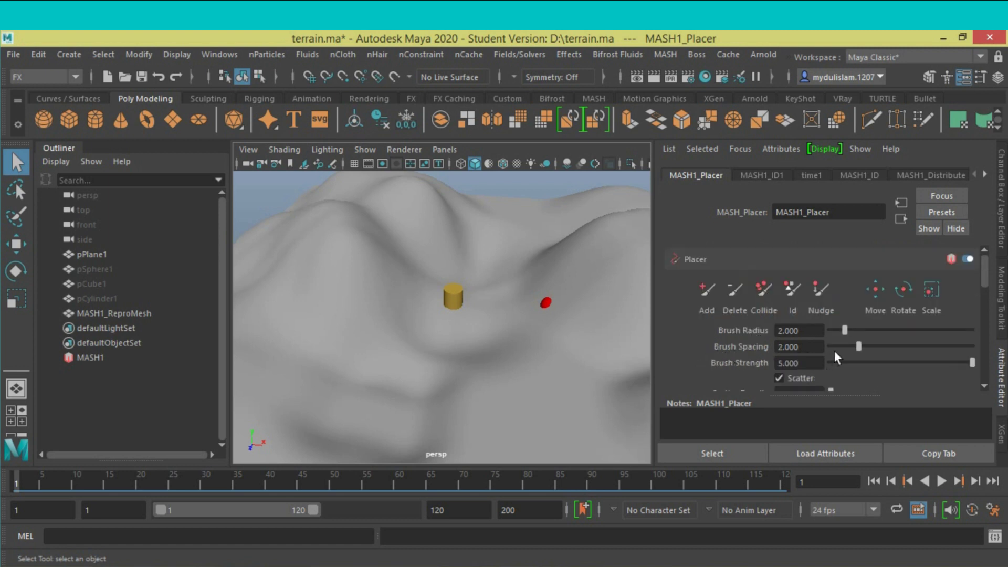
drag(858, 345, 840, 346)
Step: Paint scattered spheres, cylinders and cubes around the terrain, then return to selection with the Channel Box showing
click(707, 289)
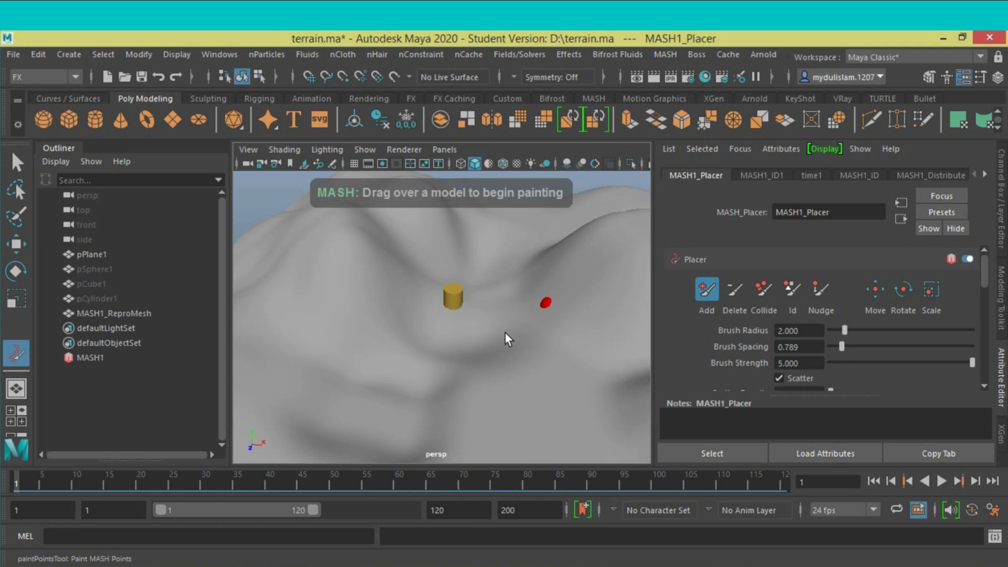
mouse_move(505, 332)
alt+mouse_down()
mouse_move(533, 338)
mouse_move(473, 356)
mouse_move(398, 342)
mouse_move(383, 291)
mouse_move(408, 252)
alt+mouse_up()
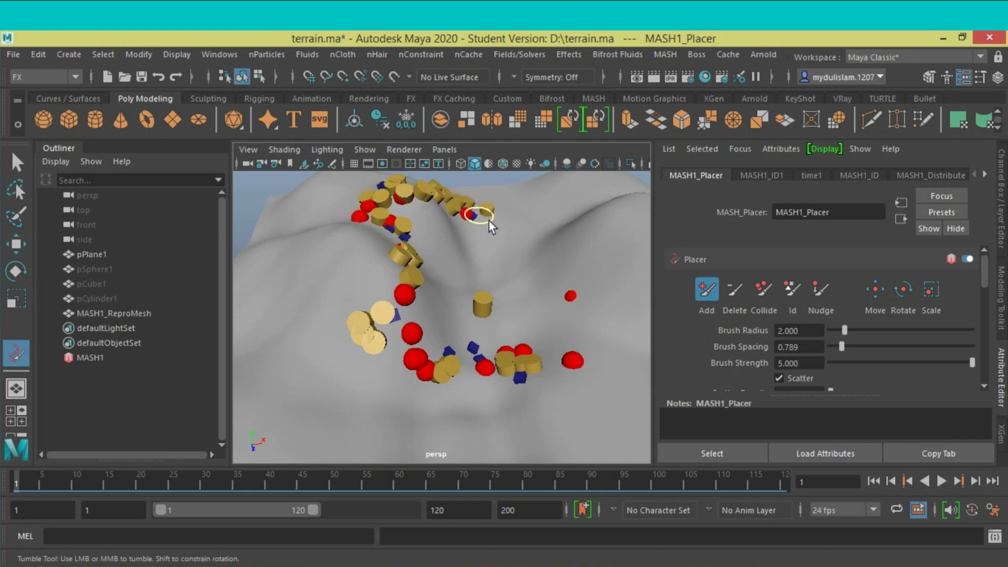
drag(629, 304, 622, 359)
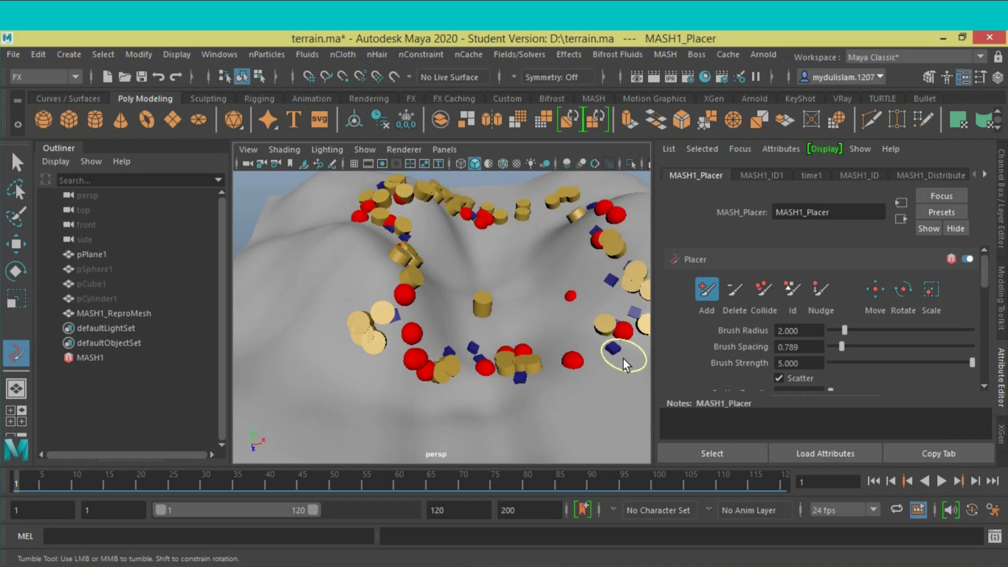
mouse_move(618, 398)
mouse_down()
mouse_move(449, 417)
mouse_move(323, 398)
mouse_move(288, 297)
mouse_move(308, 243)
mouse_move(288, 213)
mouse_move(311, 194)
mouse_up()
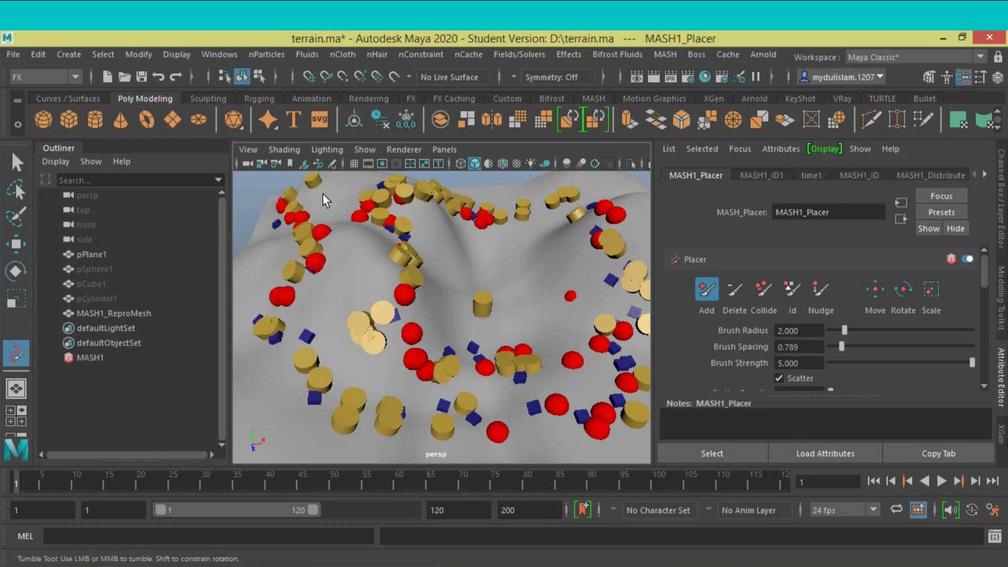
click(1002, 199)
key(q)
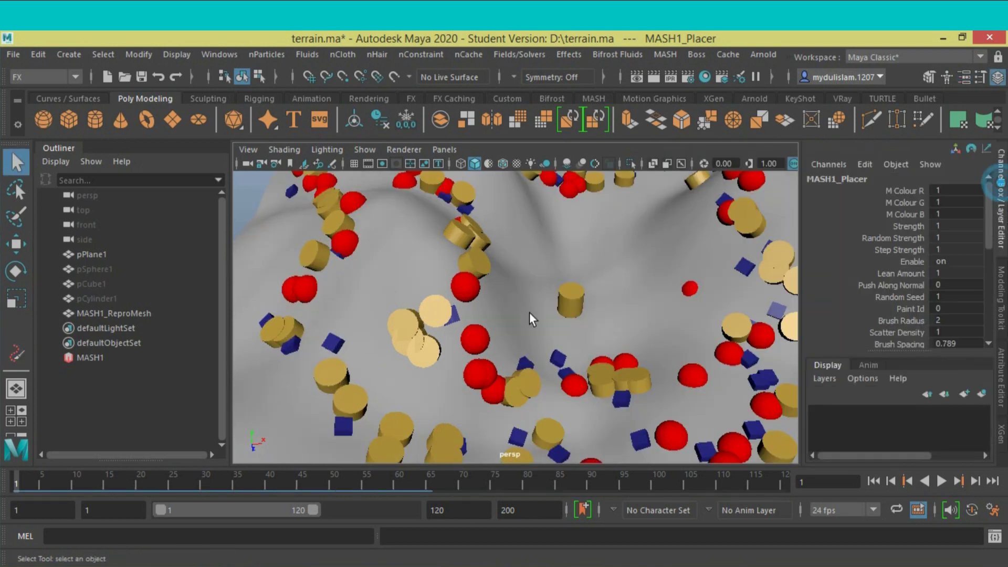